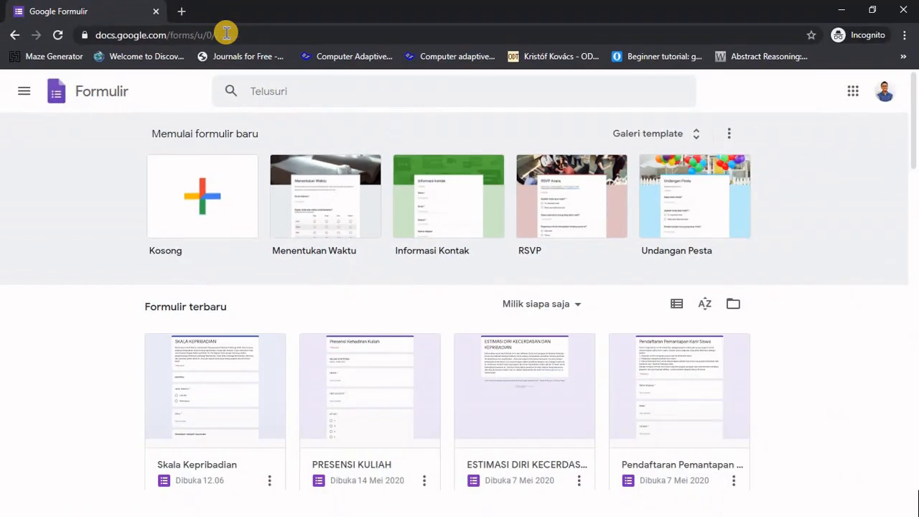
- Create a new blank form and title it "SKALA KEPRIBADIAN"
click(186, 180)
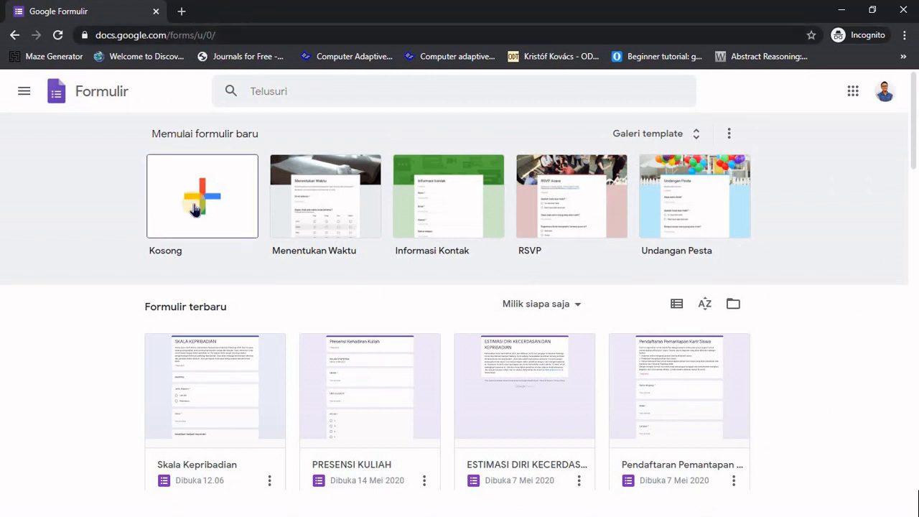
click(194, 208)
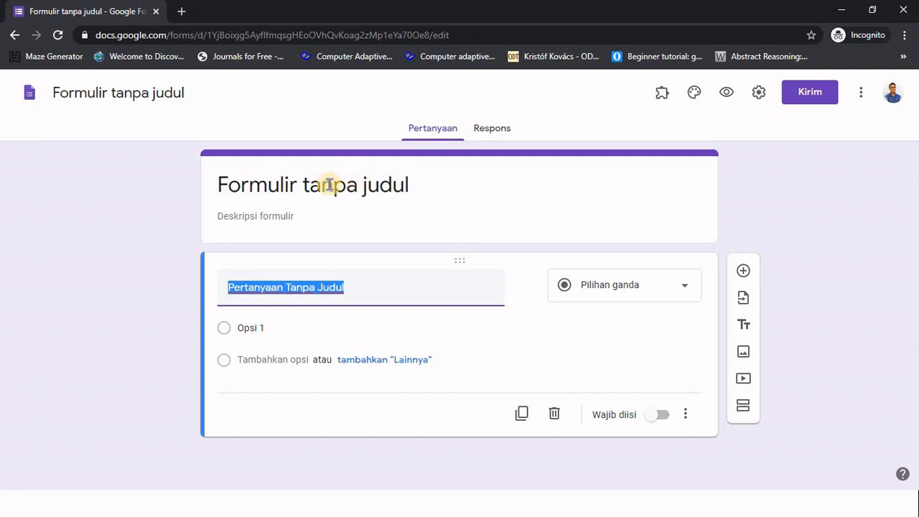
click(329, 185)
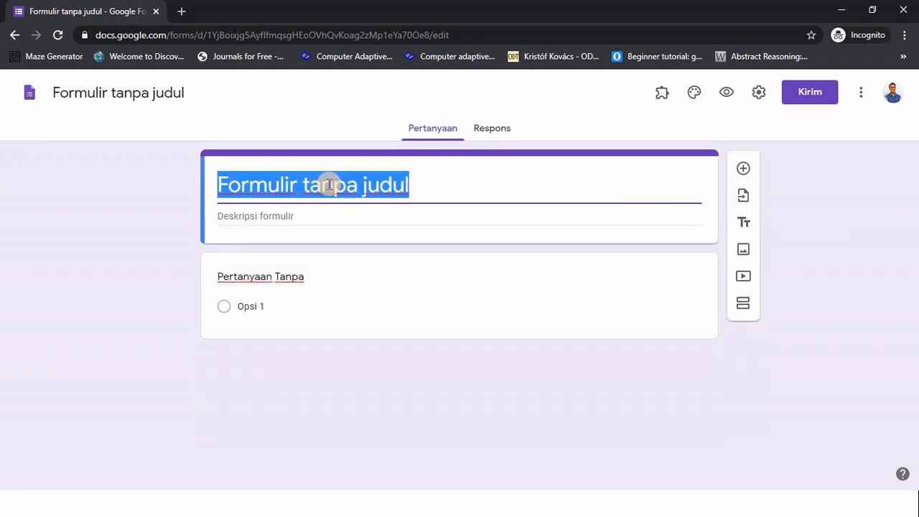
text(KUES)
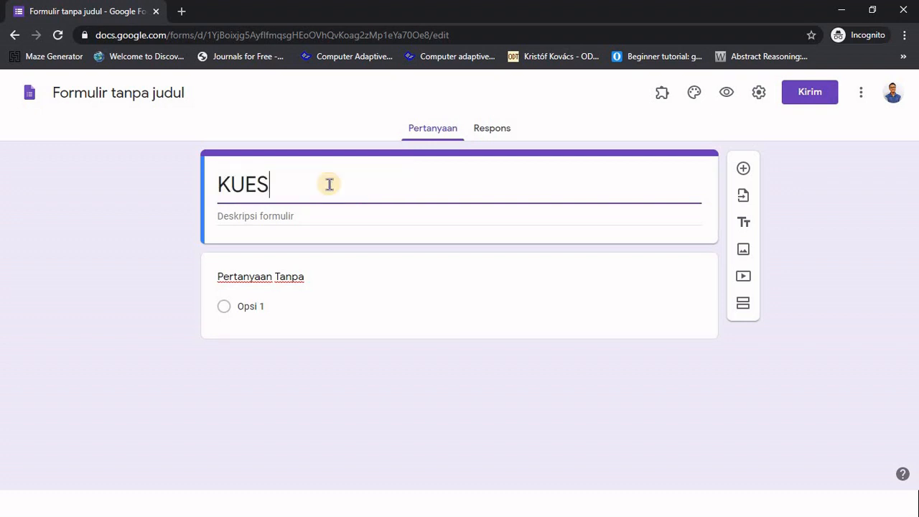
text(IONER)
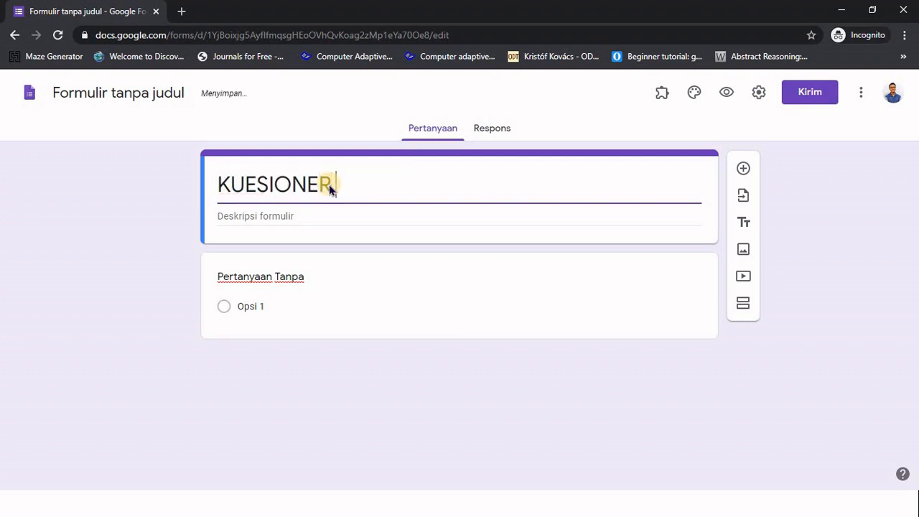
key(ctrl+a)
key(BackSpace)
text(SKA)
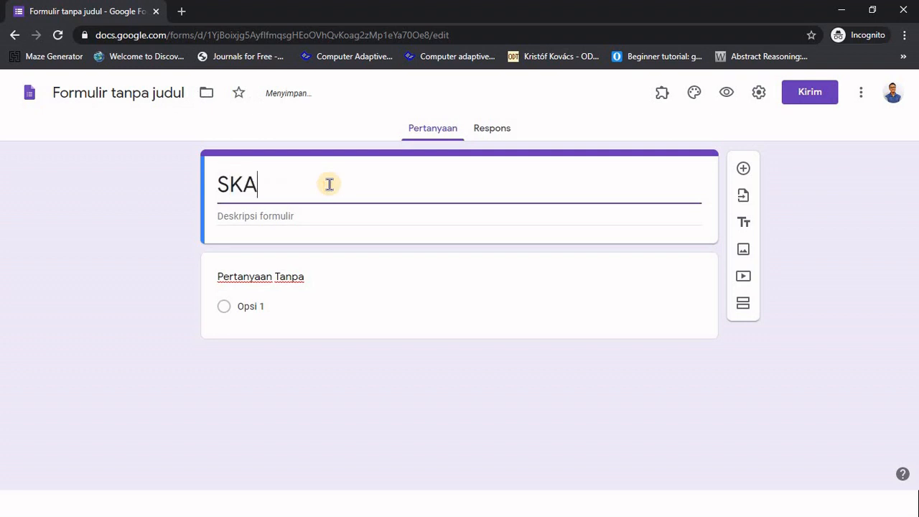
text(LA KEPRIBADIAN)
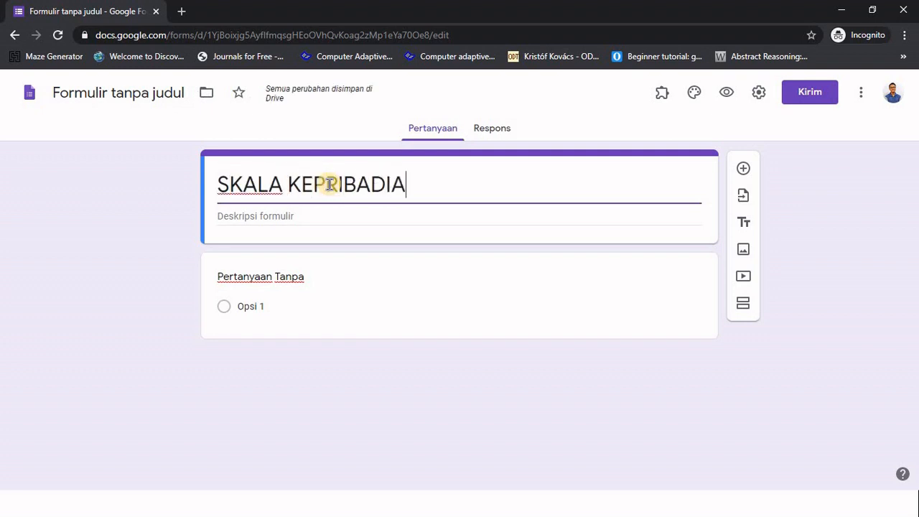
- Write the form description: "Nama saya" plus the researcher's name, followed by "Tujuan penelitian ini.... Saya meminta kesediaan... Data dirahasiakan..."
click(297, 217)
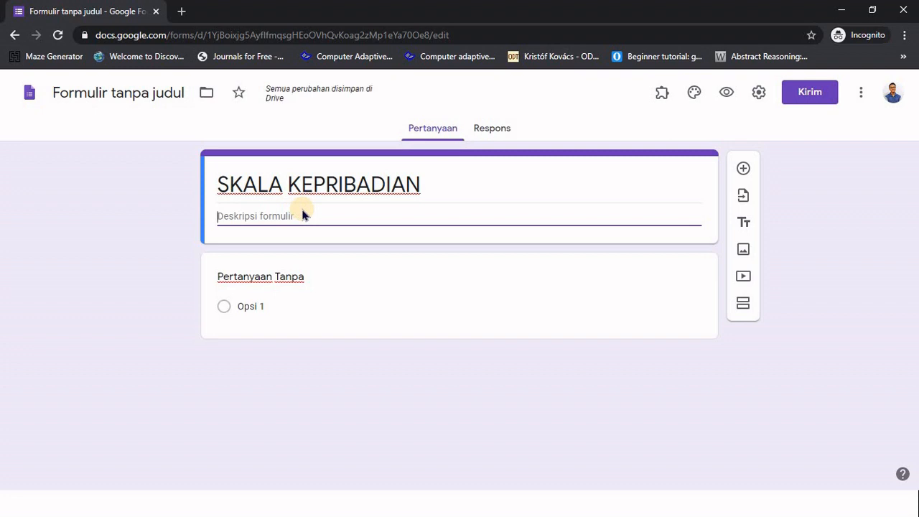
text(Nama saya Hanif)
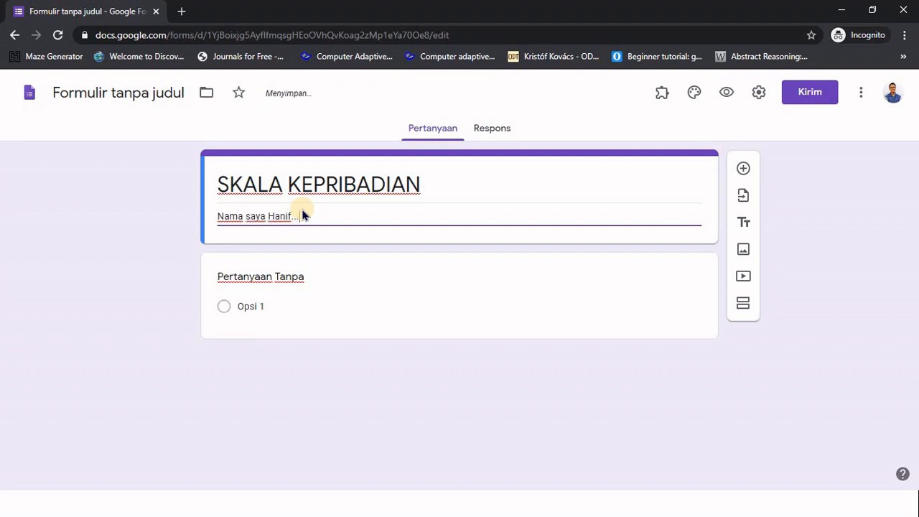
text(juan )
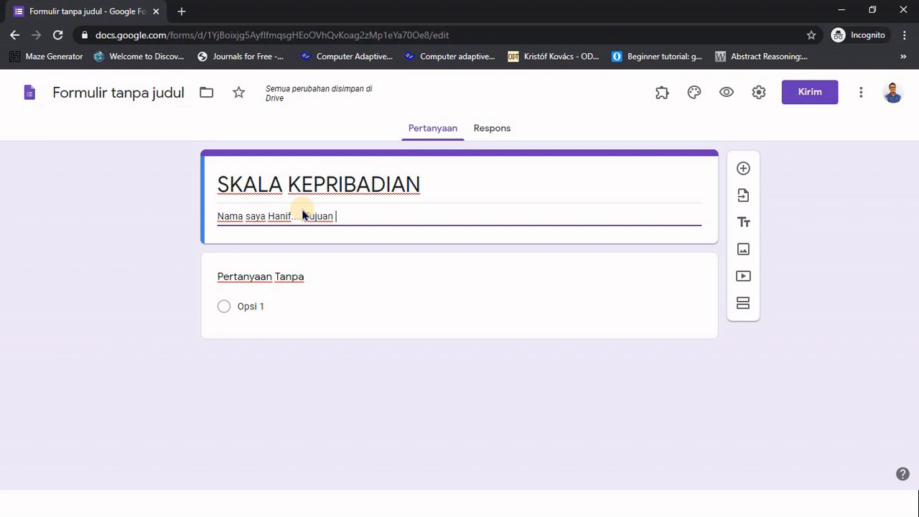
text(penelitian)
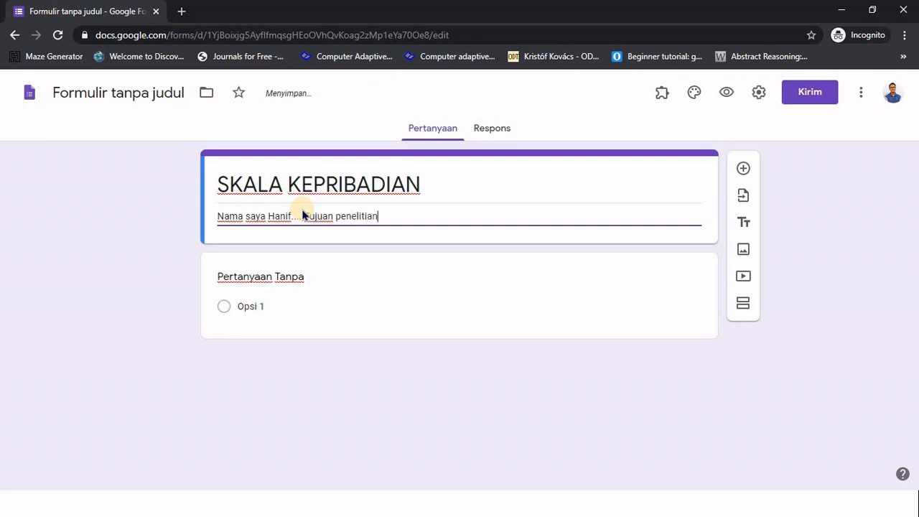
text( ini.... M)
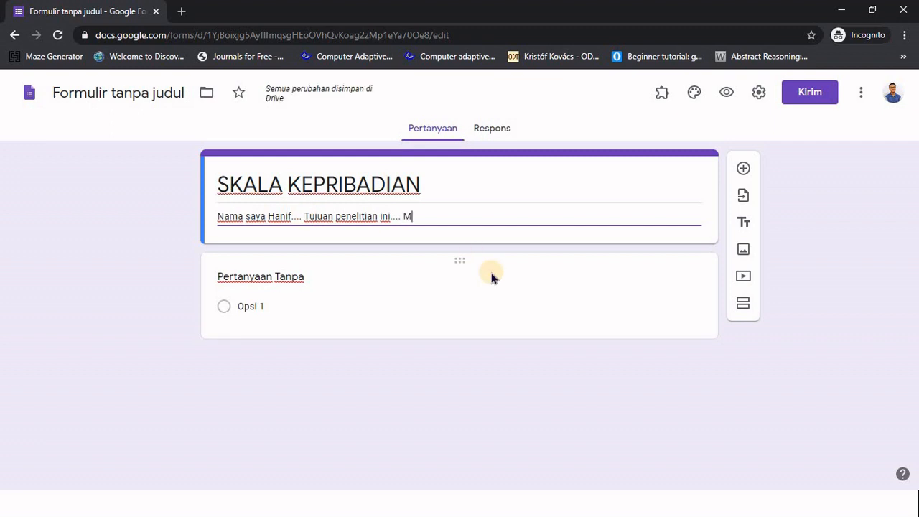
text(emi)
key(BackSpace)
key(BackSpace)
key(BackSpace)
key(BackSpace)
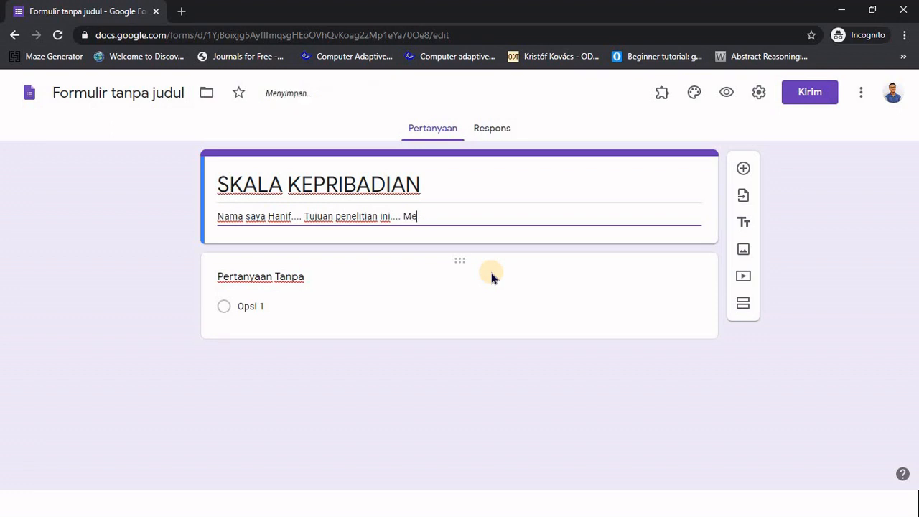
text(Saya meminta kesedi)
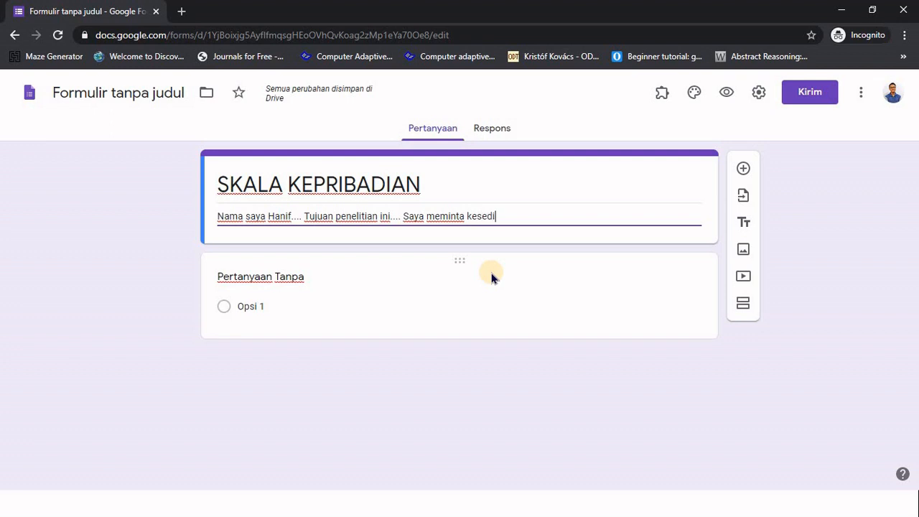
text(aan... )
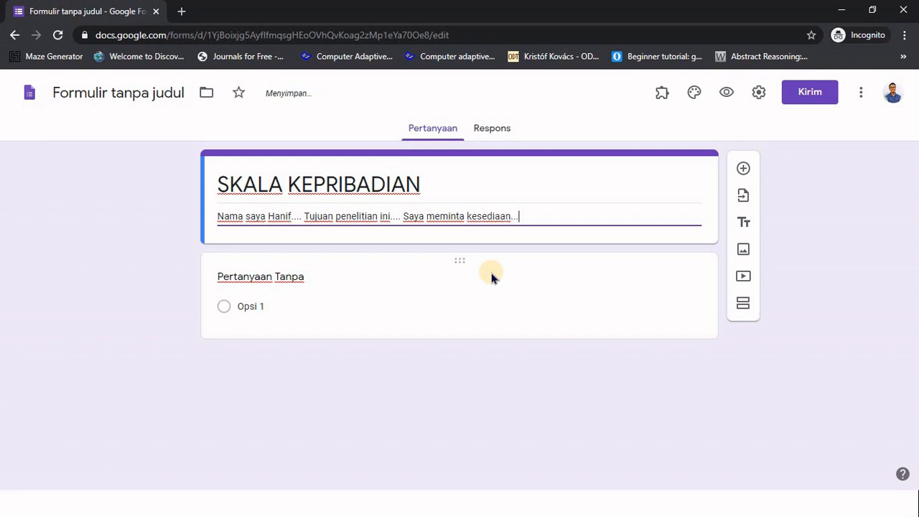
text(Data dirahasi)
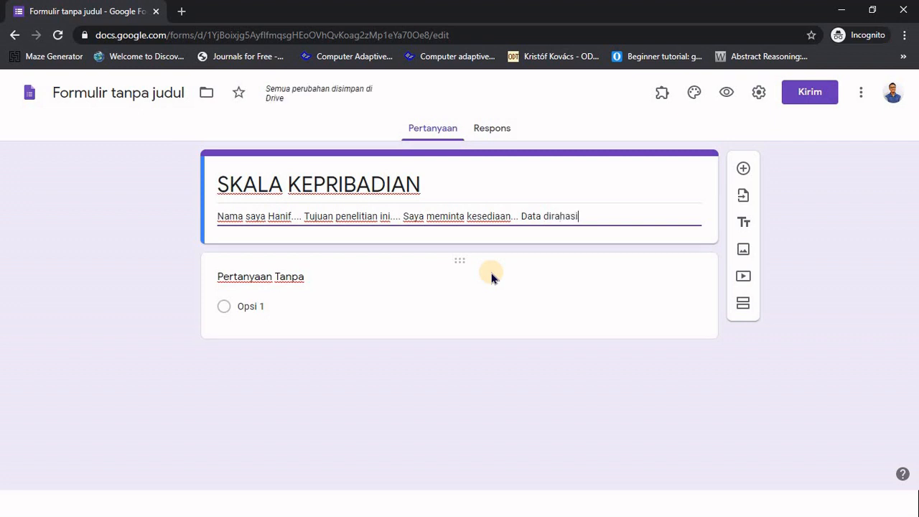
text(akan...)
- Copy the "Jenis Kelamin" label from the Word questionnaire Document2 and paste it as the title of the form's first question
key(alt+Tab)
key(Tab)
key(alt+Tab)
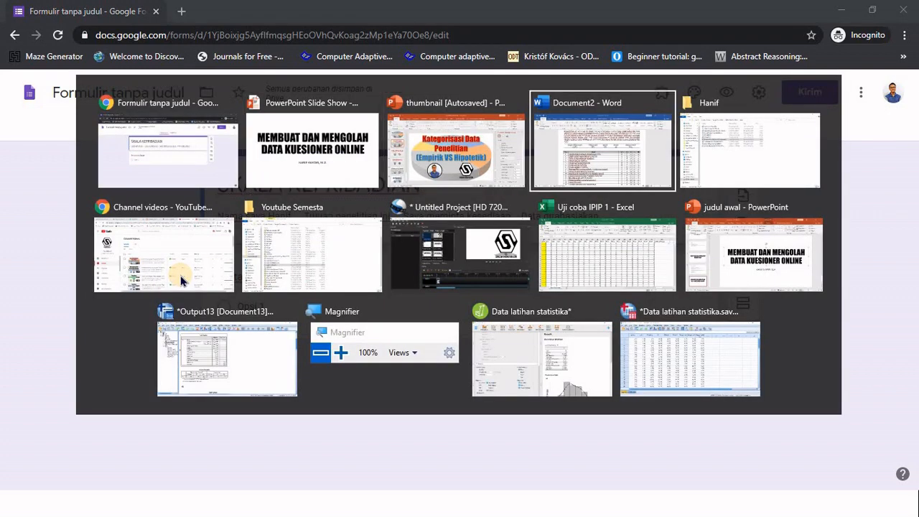
scroll(563, 268, up, 3)
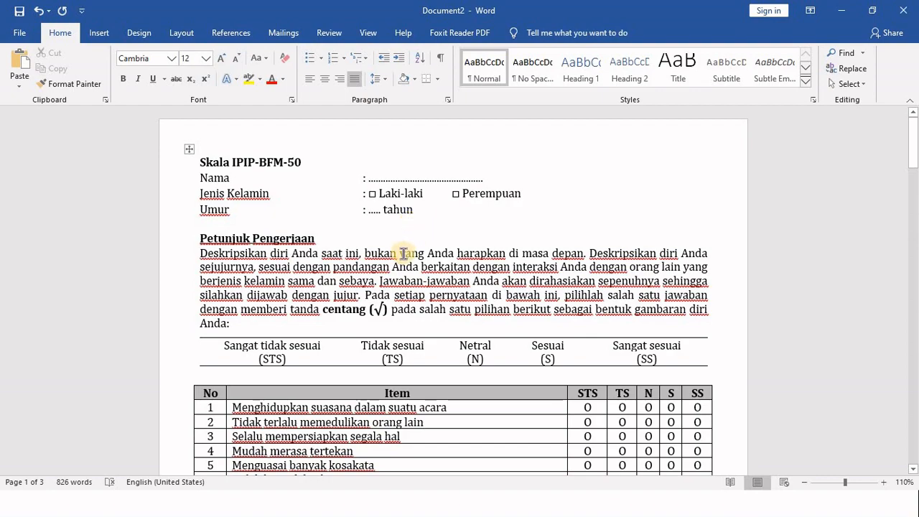
scroll(448, 287, down, 3)
scroll(448, 288, down, 2)
scroll(445, 285, up, 5)
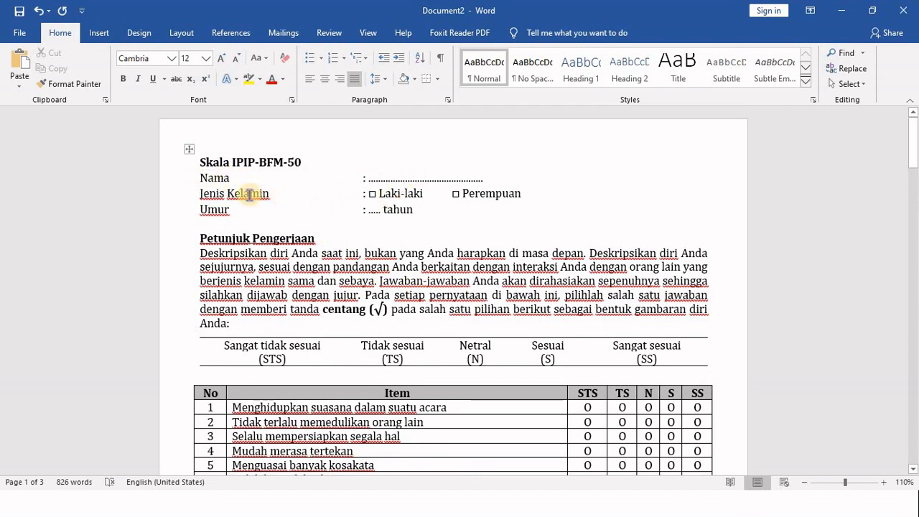
triple_click(248, 197)
key(ctrl+c)
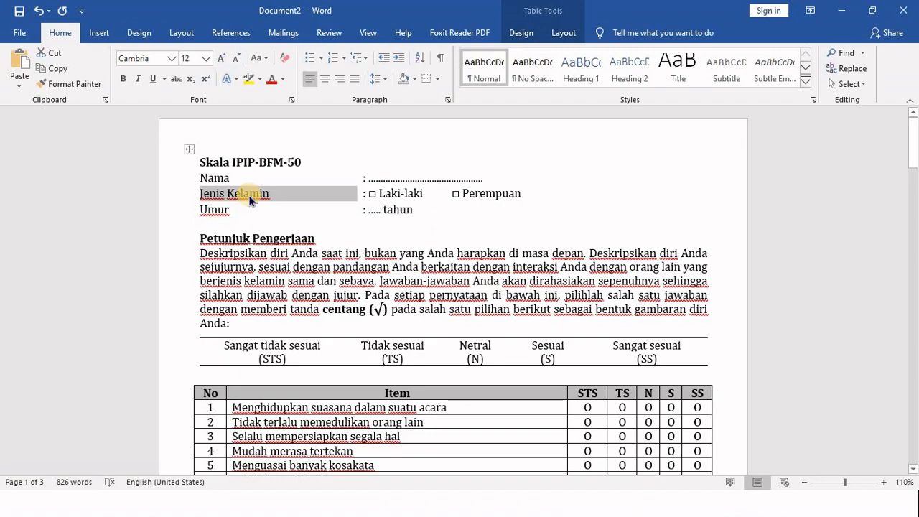
key(alt+Tab)
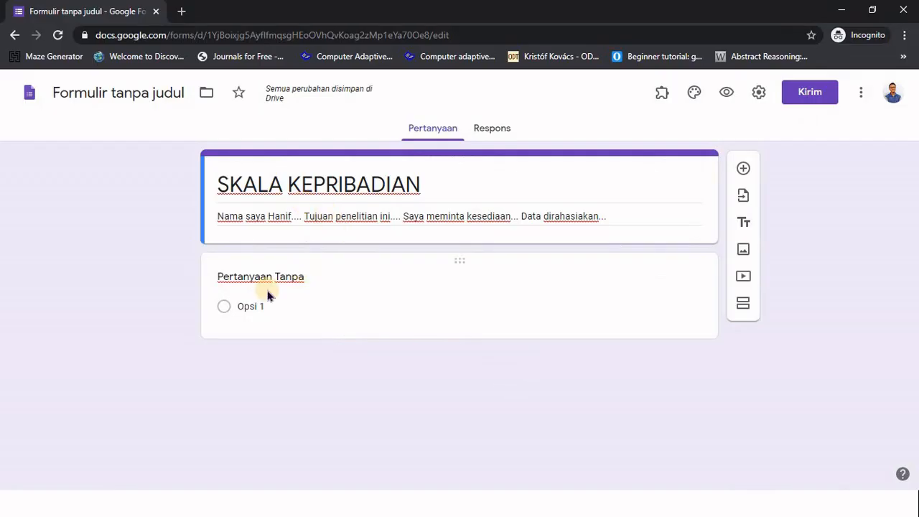
click(274, 283)
key(ctrl+v)
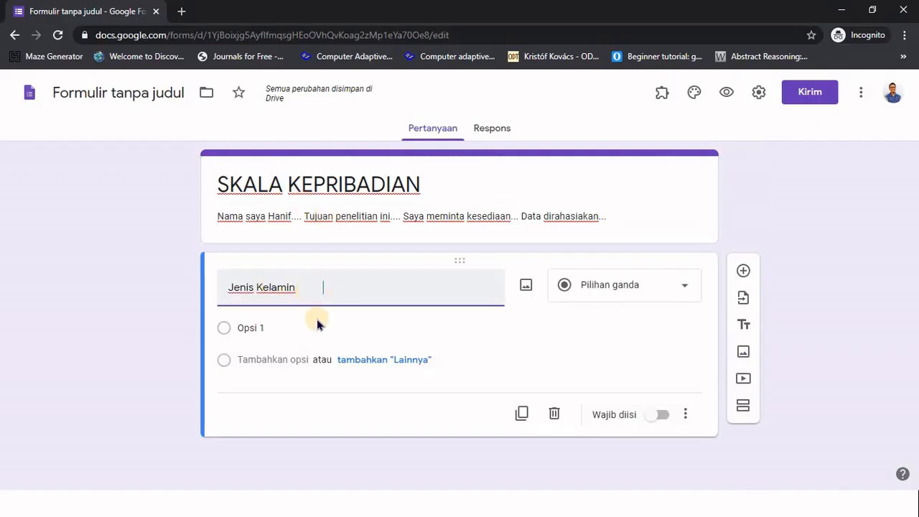
- Give the Jenis Kelamin question the options "laki-laki" and "perempuan" and make it required
click(281, 332)
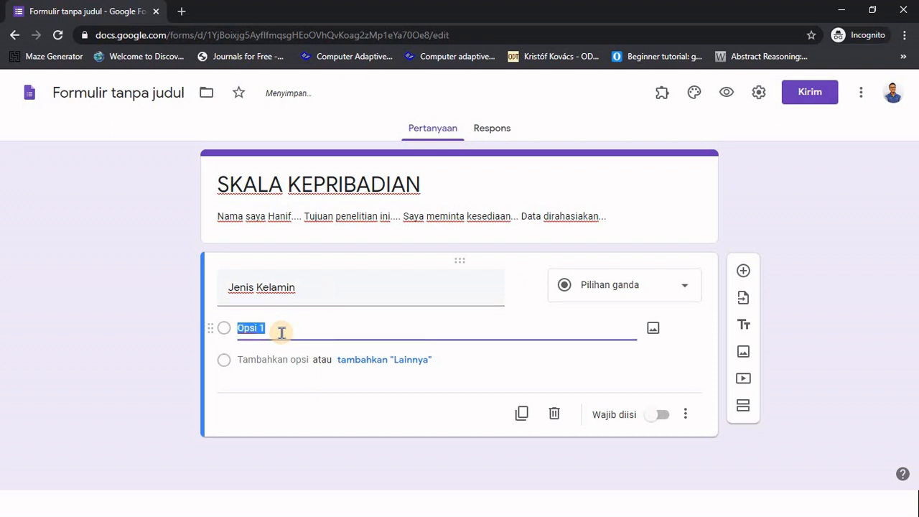
text(laki-laki)
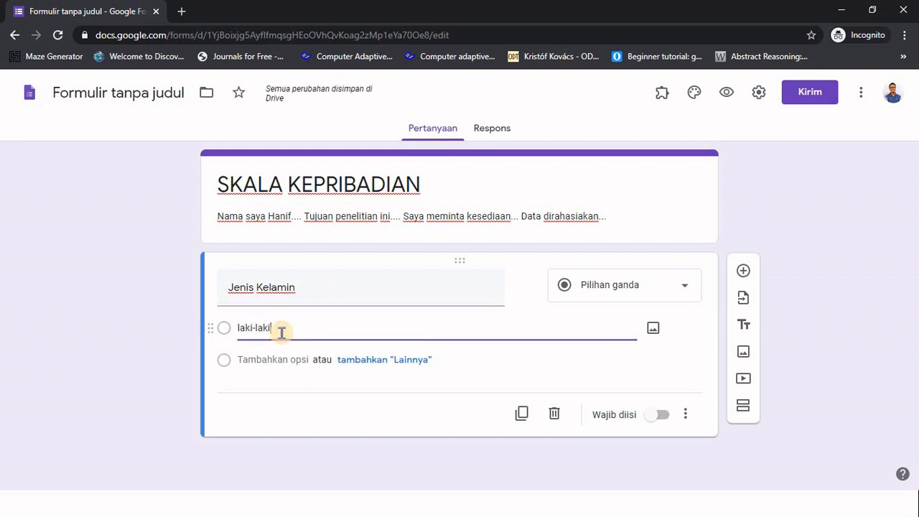
key(Tab)
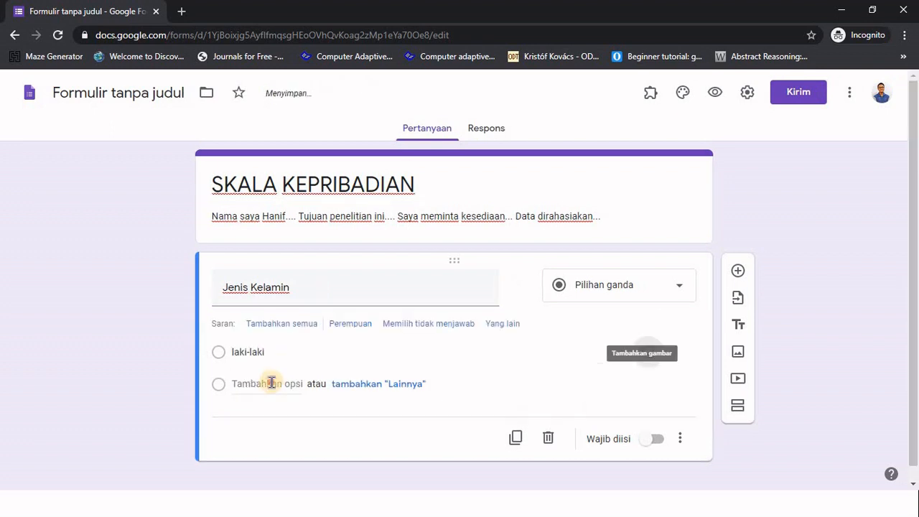
click(267, 382)
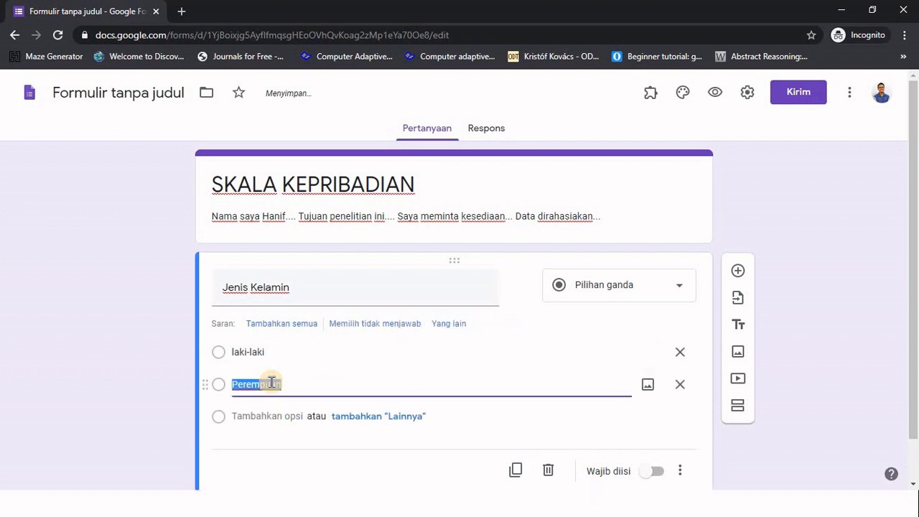
text(peremp)
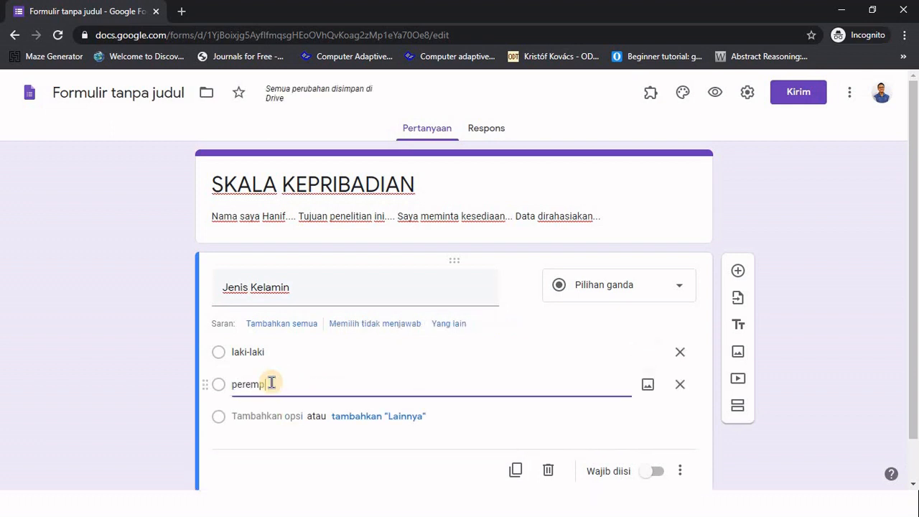
text(uan)
scroll(602, 367, down, 1)
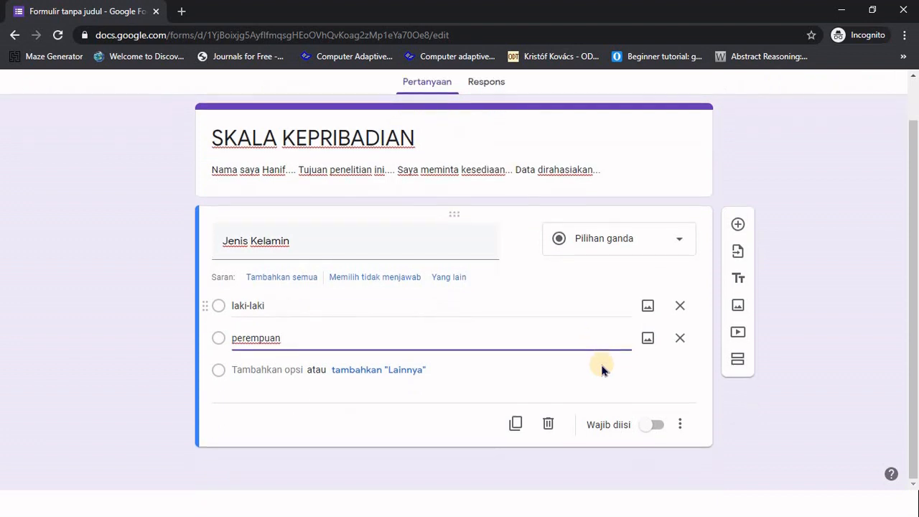
click(652, 427)
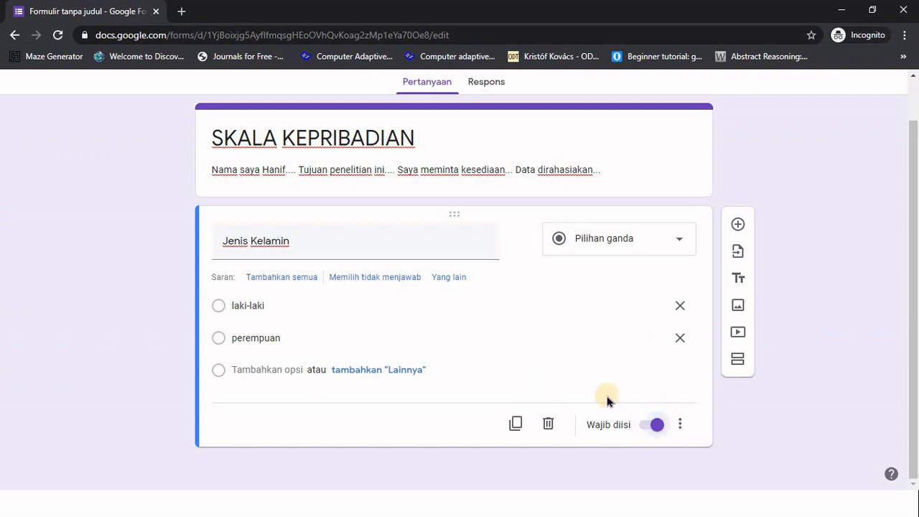
- Duplicate the Jenis Kelamin question, retitle the copy "umur" and change its answer type to Jawaban singkat
click(516, 426)
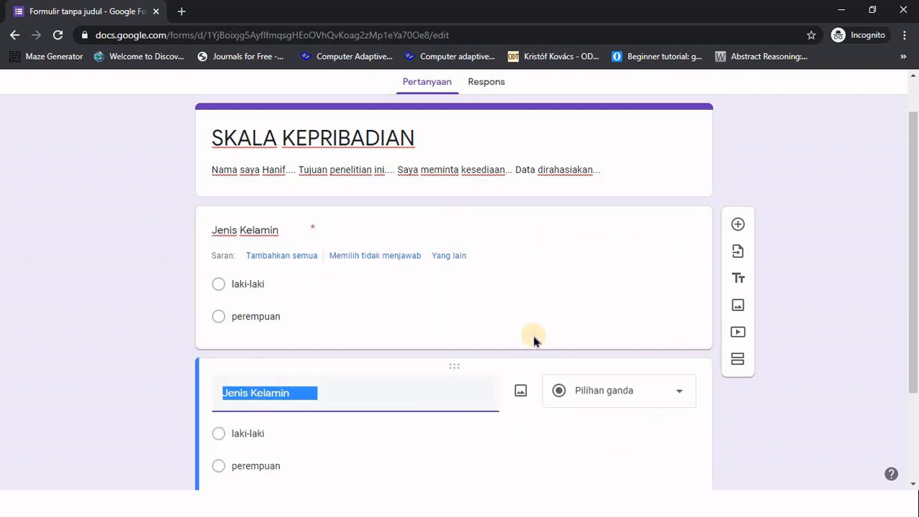
key(alt+Tab)
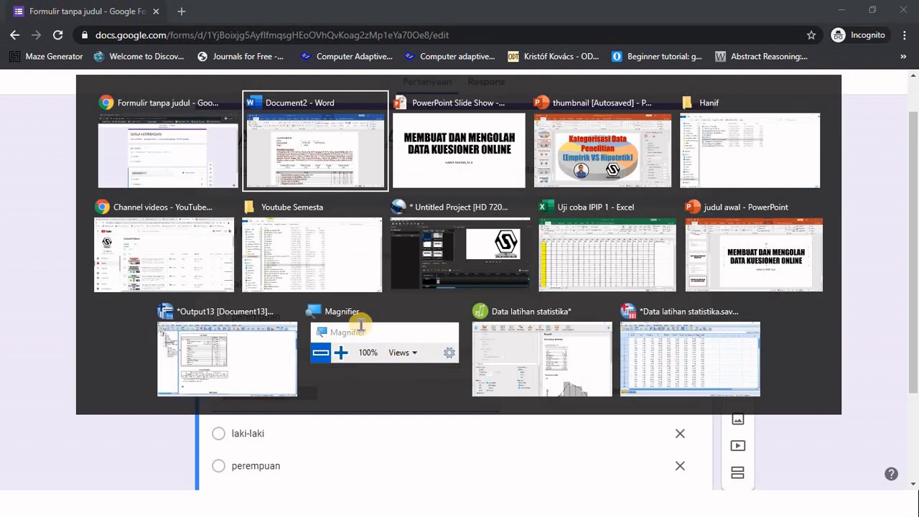
key(alt+Tab)
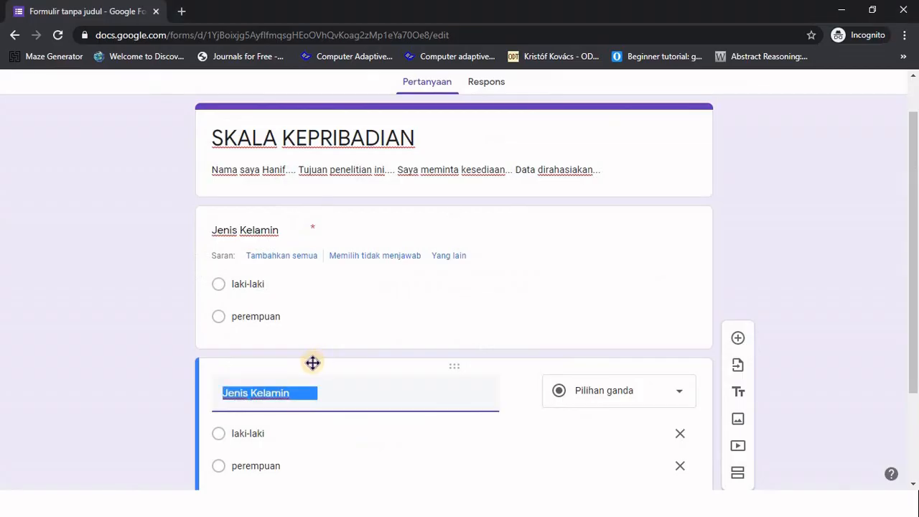
text(umur)
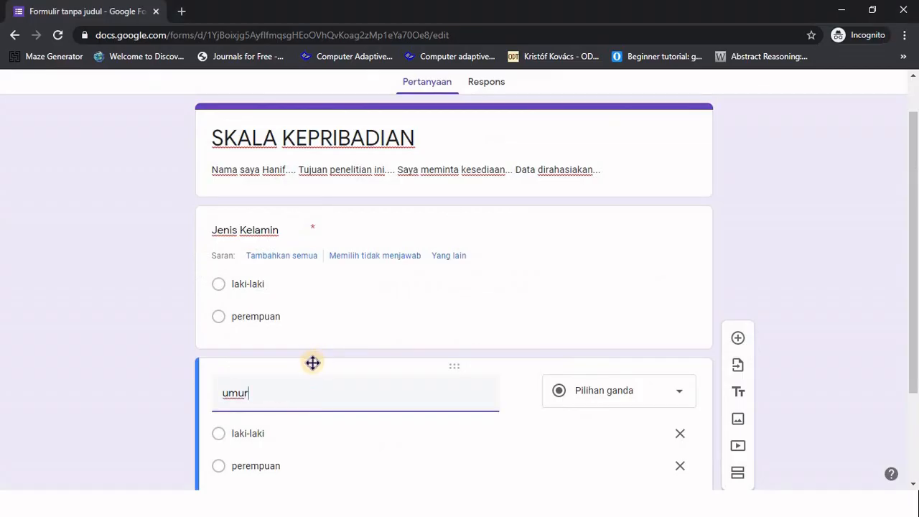
click(617, 389)
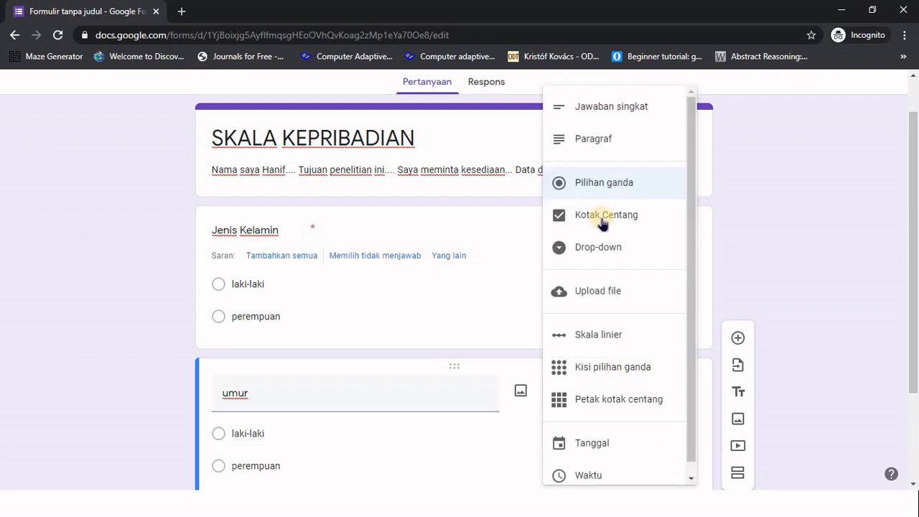
click(613, 112)
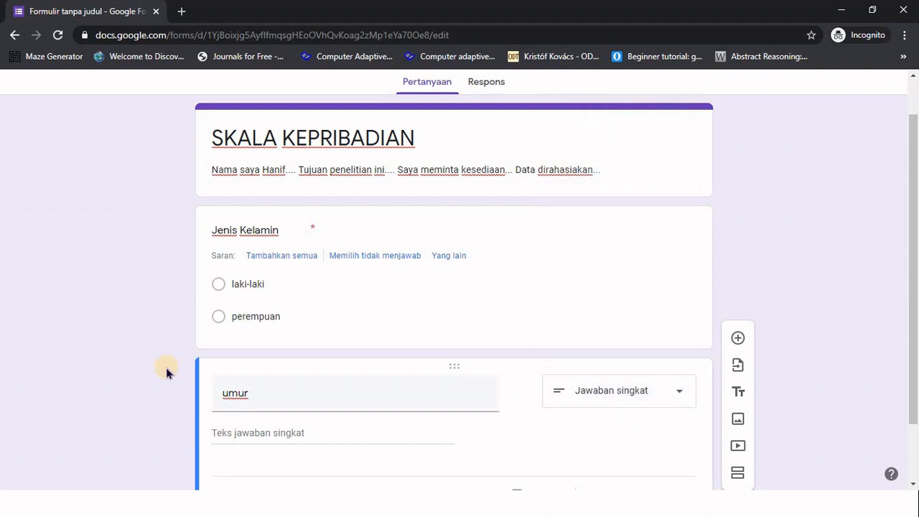
- Add response validation to the umur question so the answer must satisfy Angka with the condition Adalah angka
scroll(166, 372, down, 2)
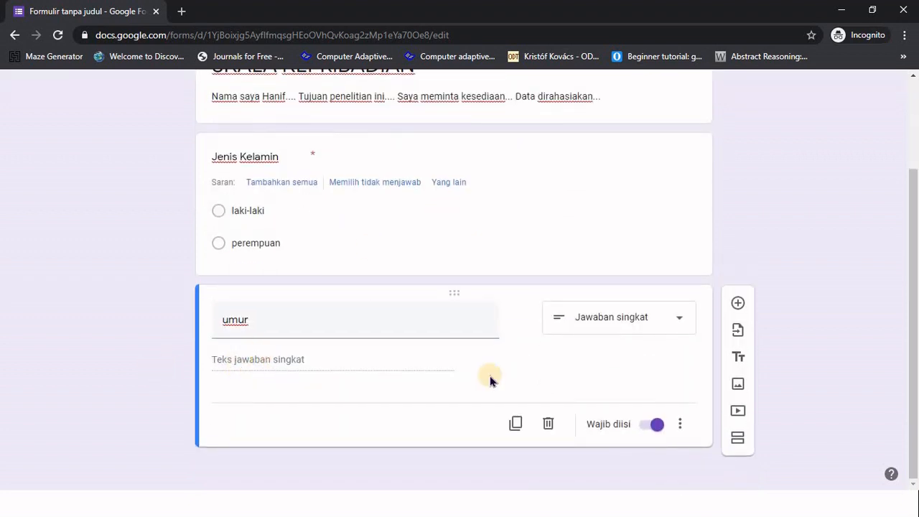
click(682, 426)
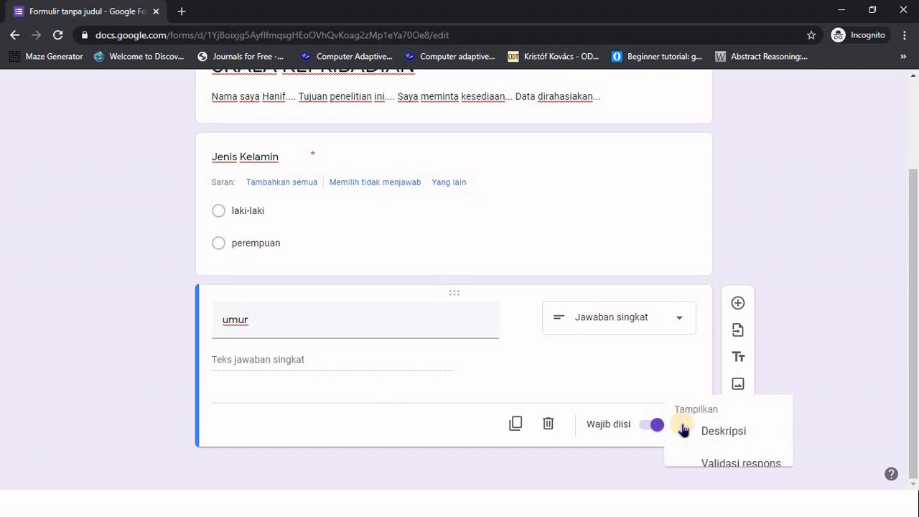
click(740, 463)
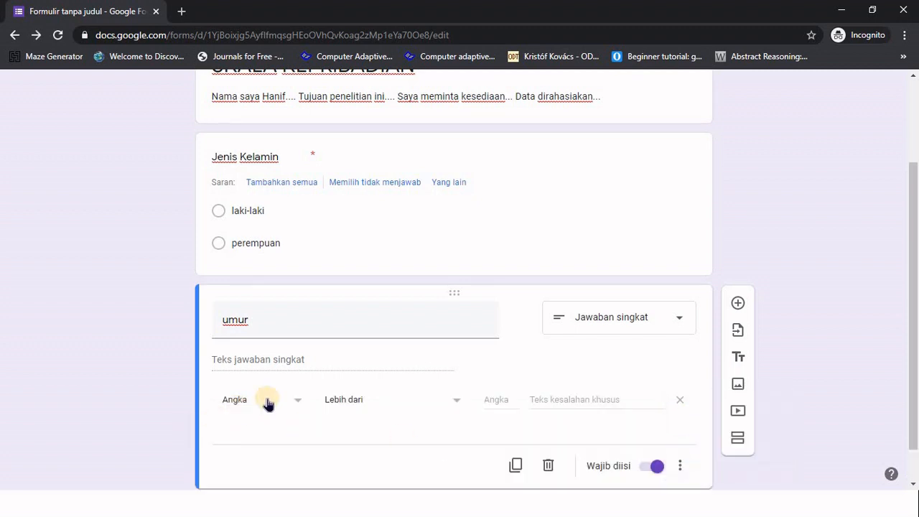
click(432, 404)
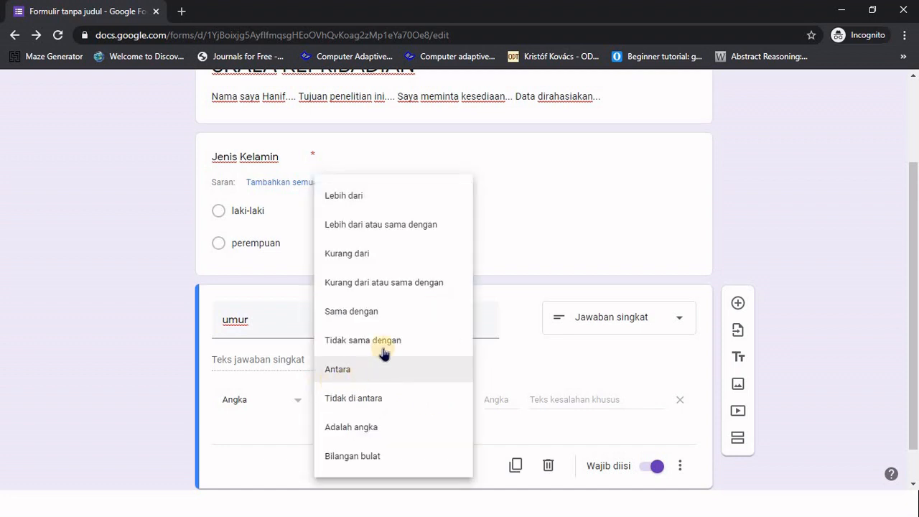
click(387, 423)
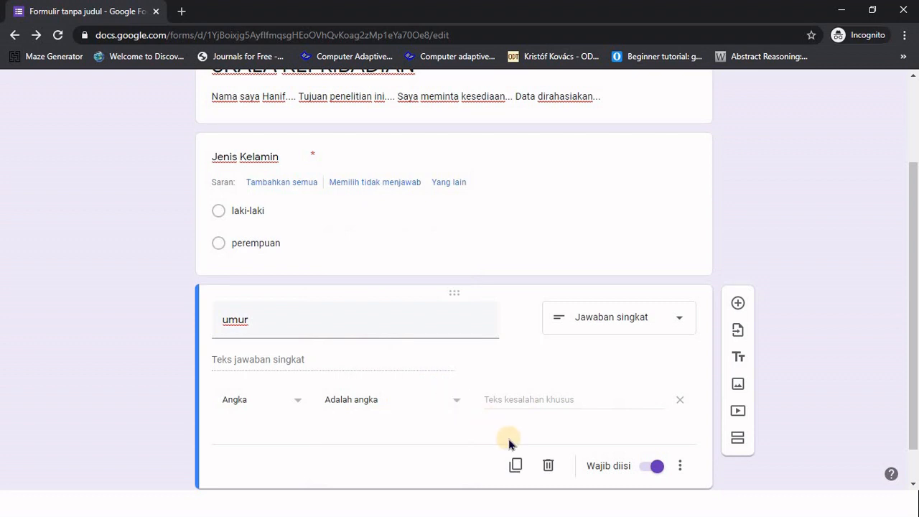
- Duplicate the umur question and retitle the copy "Apakah Anda bersedia berpartisipasi dalam penelitian ini?"
click(515, 465)
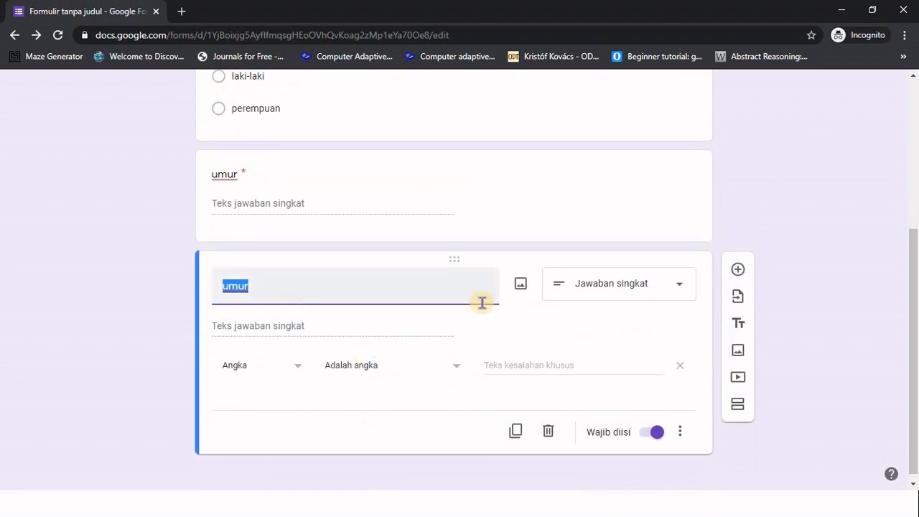
text(Apakah Anda berse)
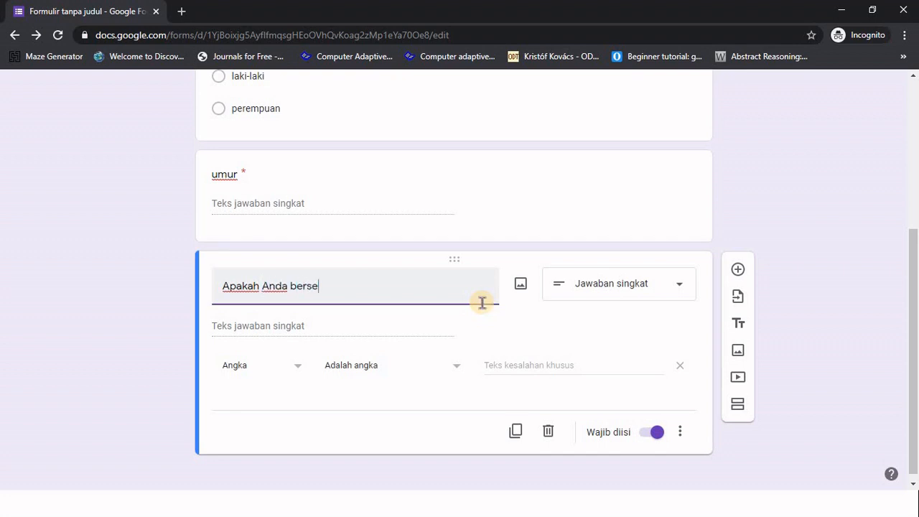
text(dia ber)
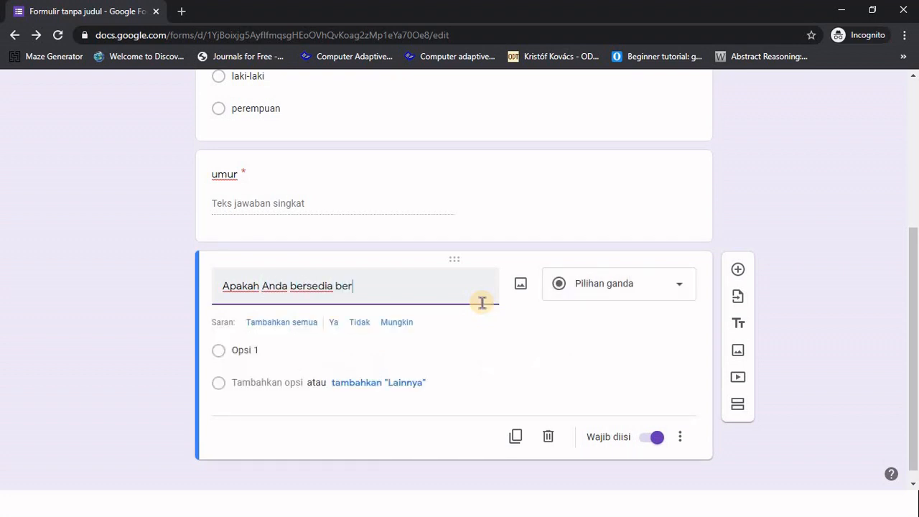
text(partisipasi da)
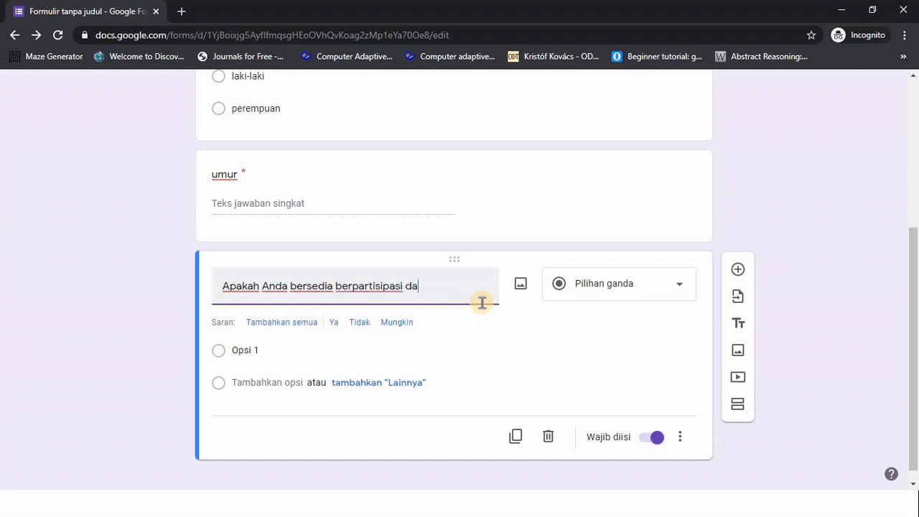
text(lam penelitia)
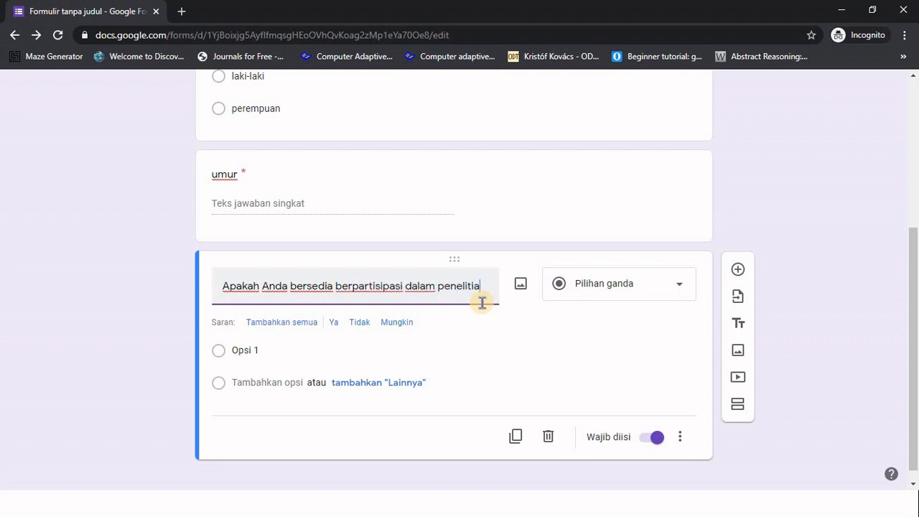
text(n ini?)
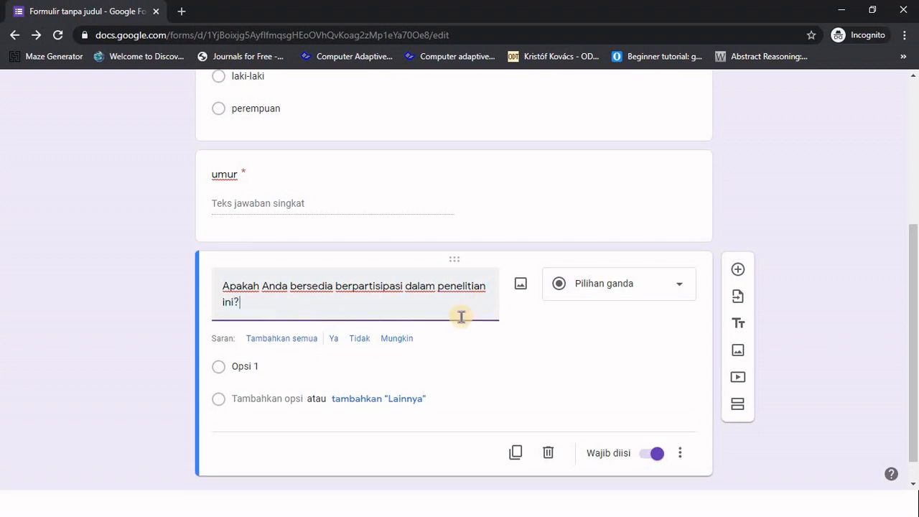
- Give the participation question the answer options "ya" and "tidak"
click(299, 371)
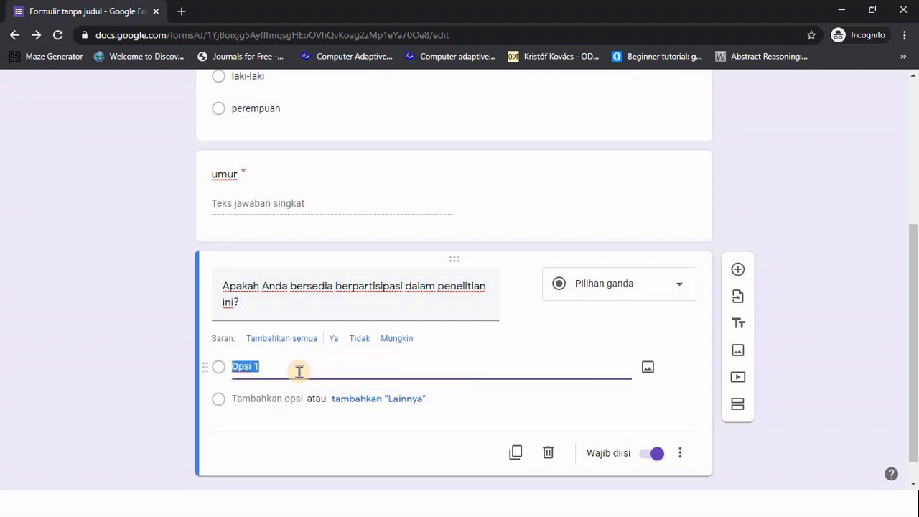
text(yu)
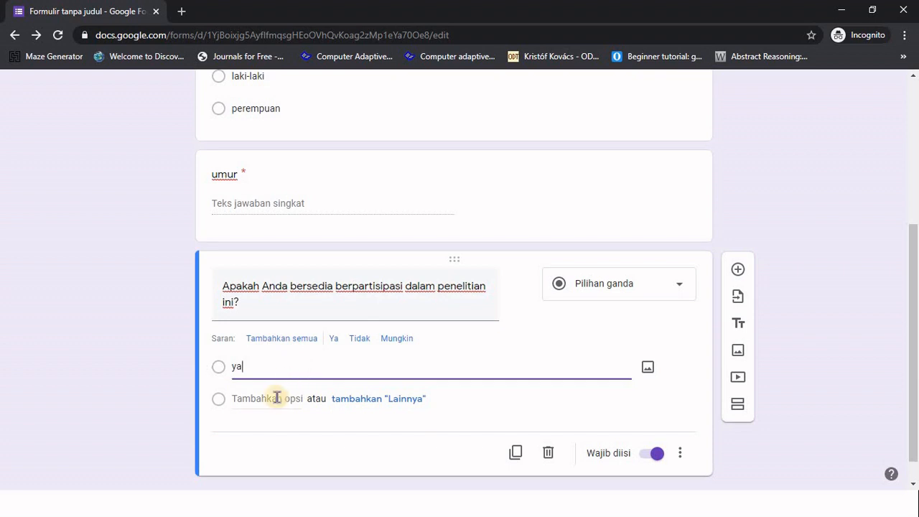
click(274, 399)
text(tidak)
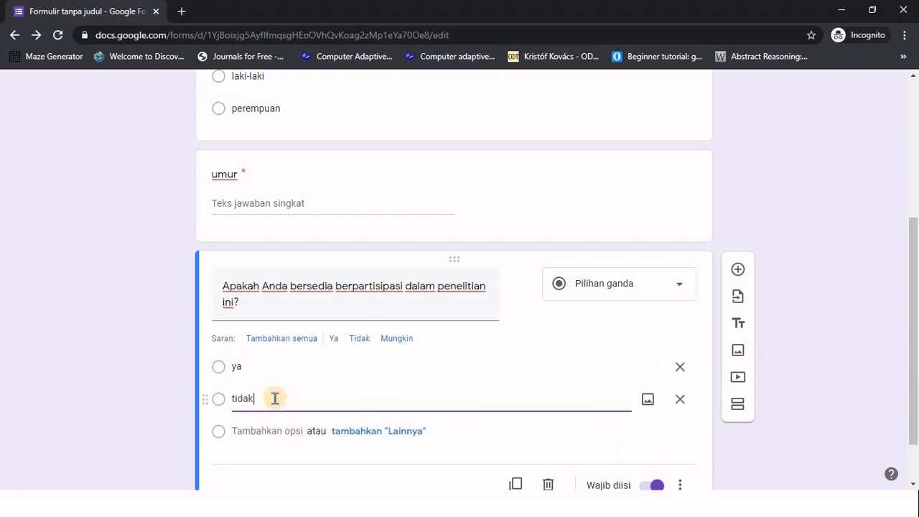
- Enable section branching by answer on the participation question and set "tidak" to Kirim formulir
scroll(638, 353, down, 2)
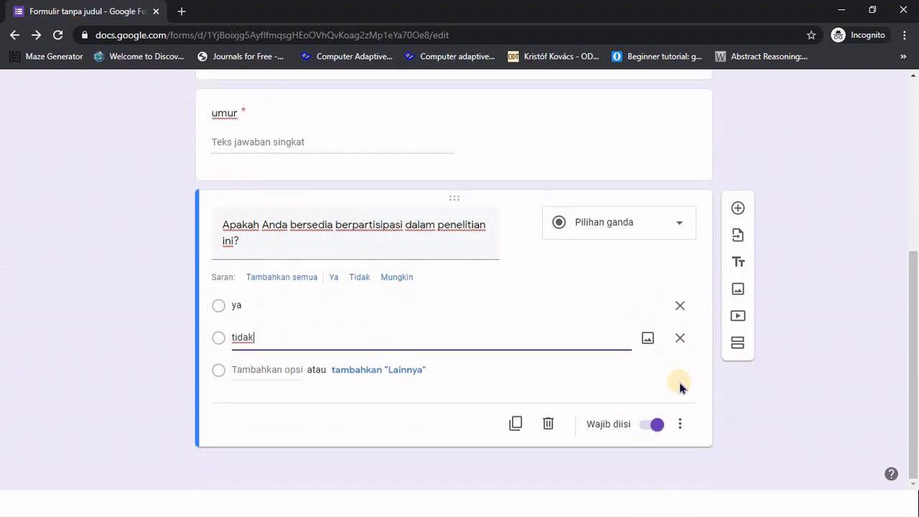
click(680, 424)
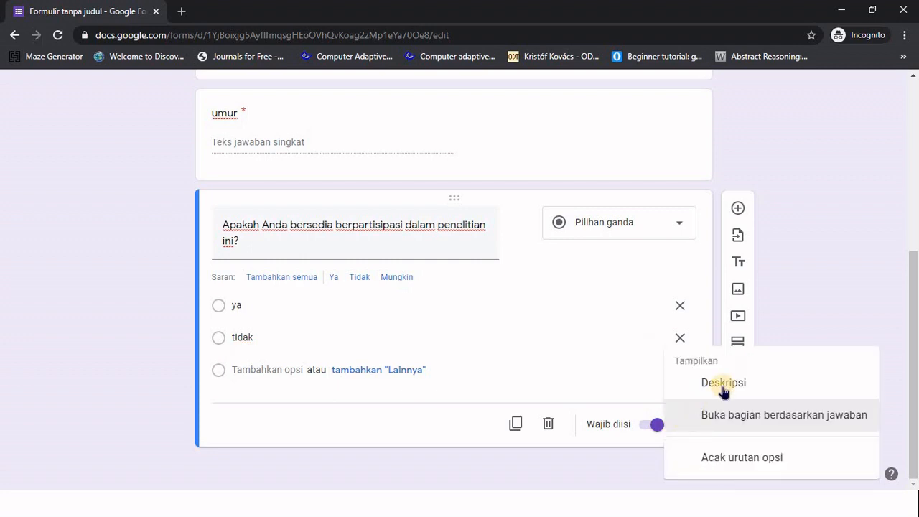
click(743, 413)
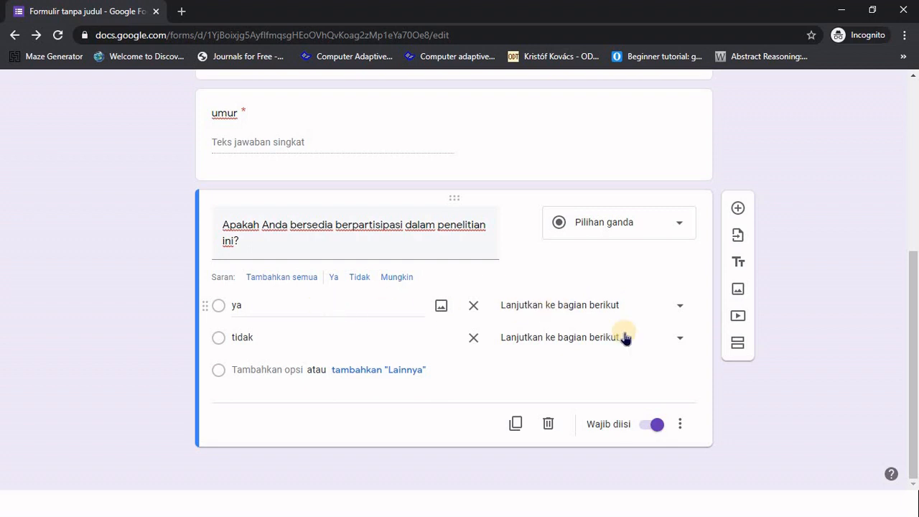
click(542, 340)
click(545, 404)
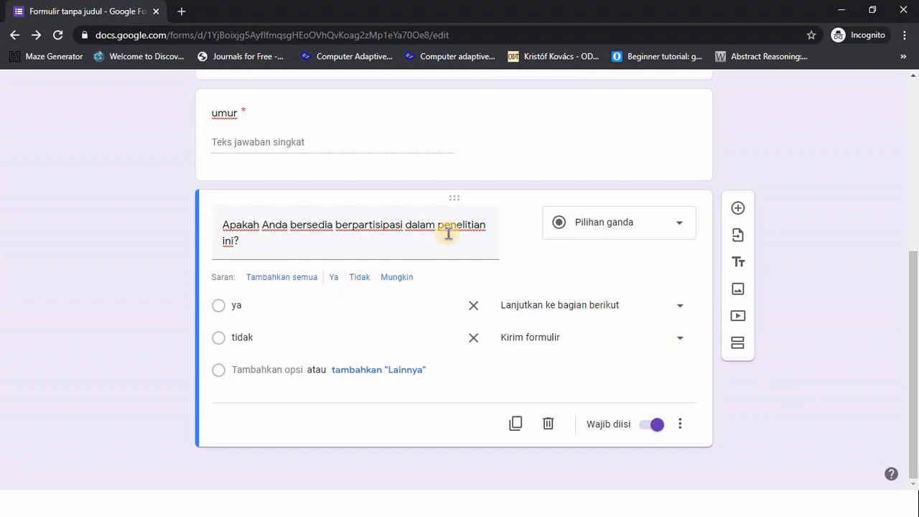
- Add a new section to the form after the participation question
scroll(448, 234, up, 2)
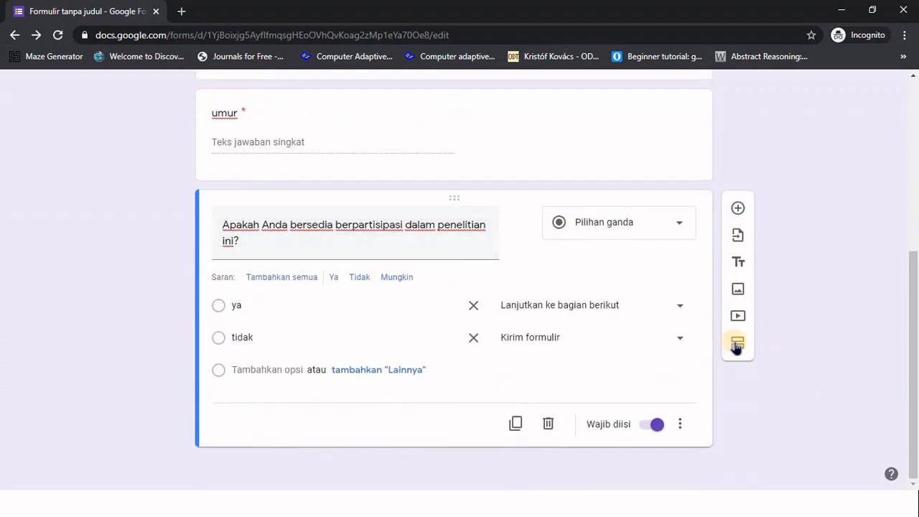
click(735, 346)
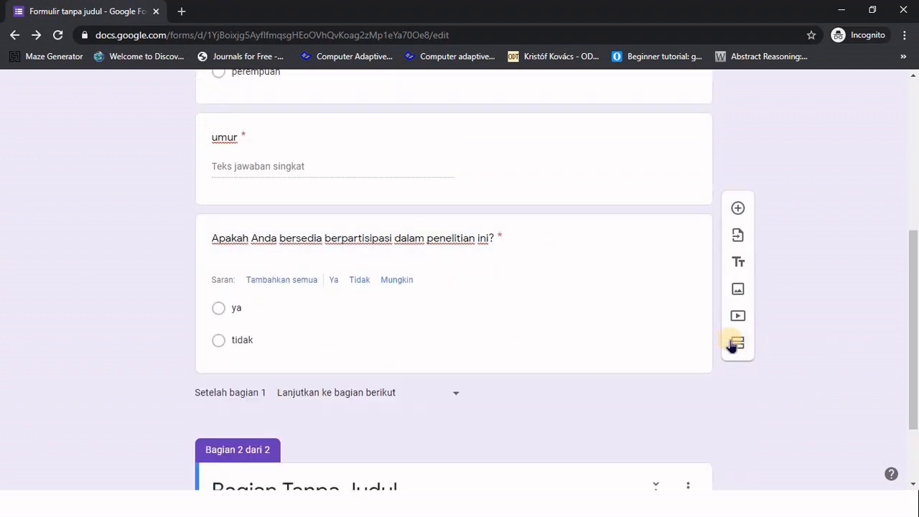
scroll(503, 368, down, 2)
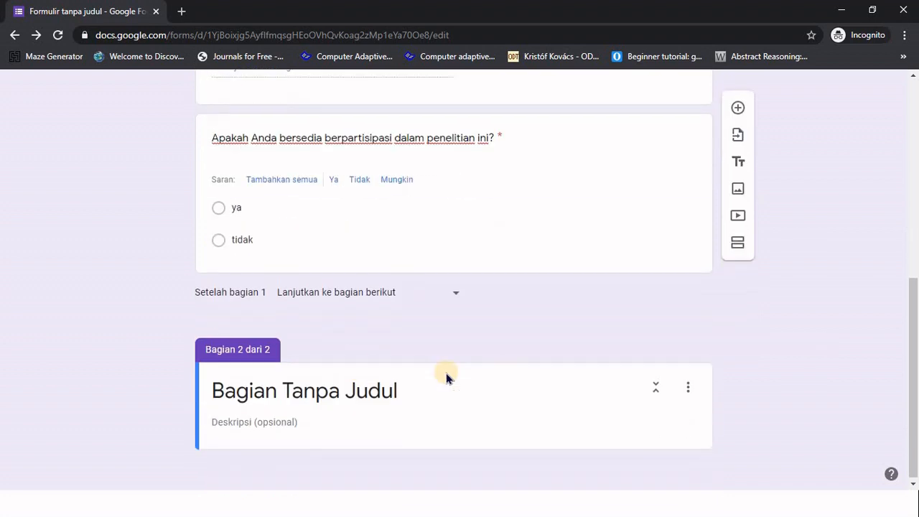
- Copy "IPIP-BFM-50" from the heading of the Word document Document2 and paste it as the new section's title
click(366, 394)
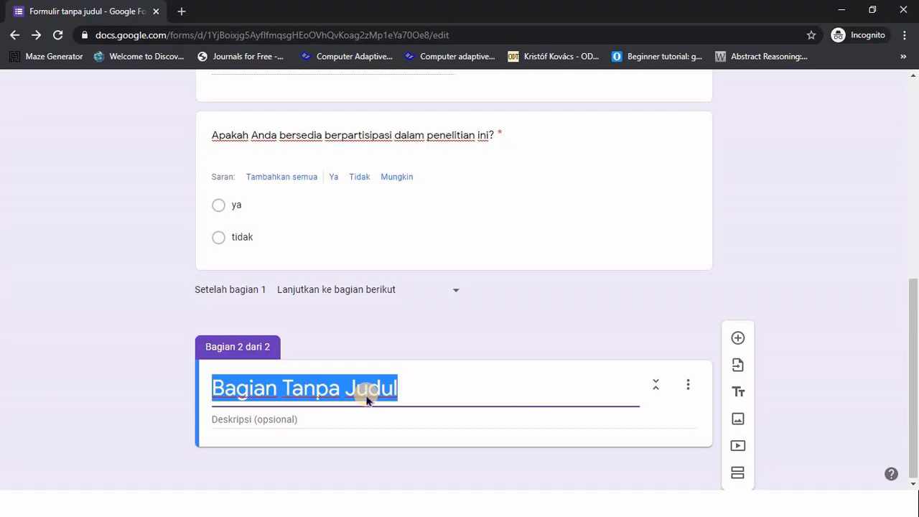
key(alt+Tab)
click(244, 165)
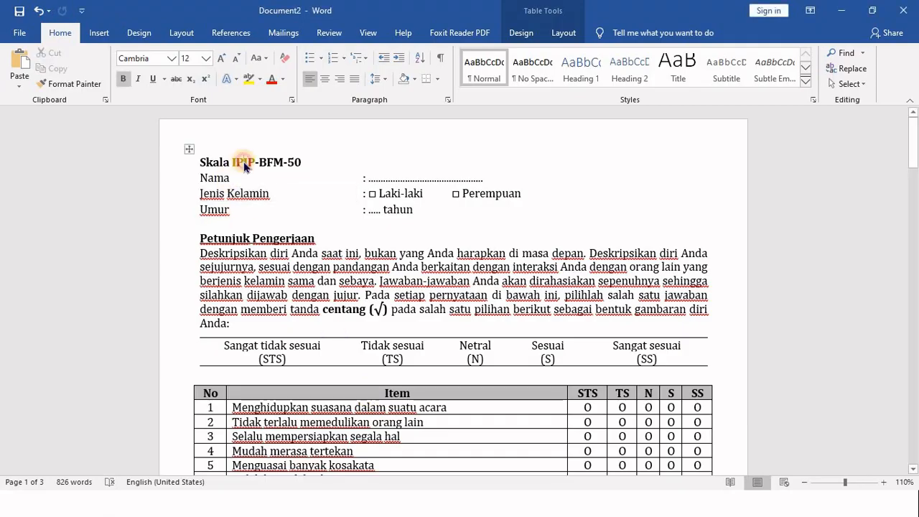
double_click(244, 163)
drag(304, 164, 241, 167)
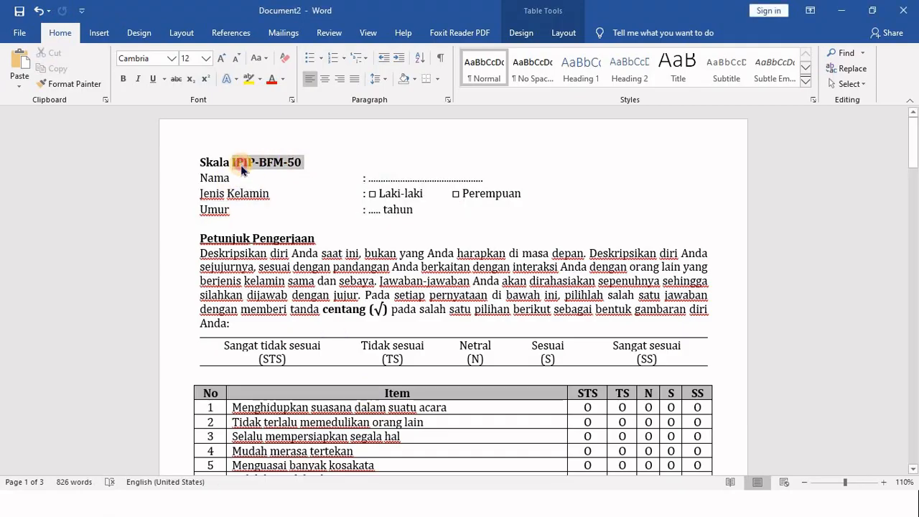
key(ctrl+c)
key(alt+Tab)
key(ctrl+v)
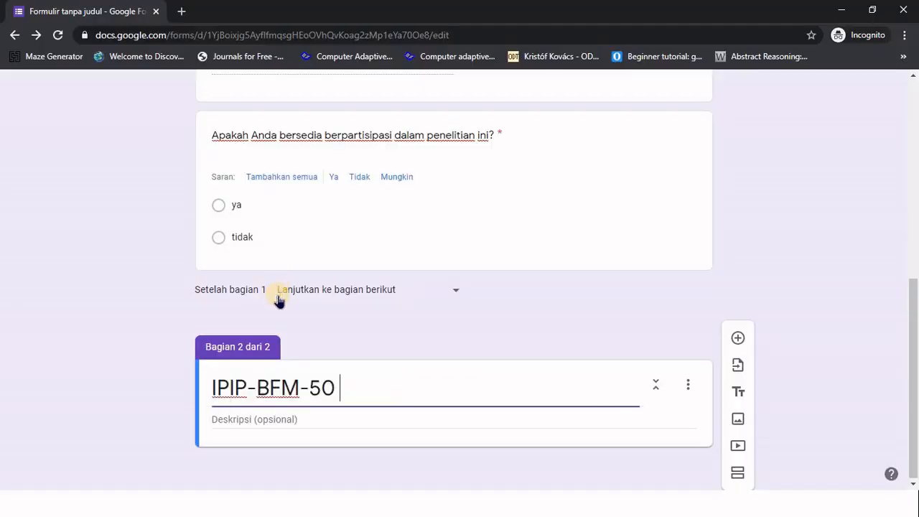
- Copy the Petunjuk Pengerjaan paragraph from the Word document and paste it as the IPIP-BFM-50 section's description
click(286, 424)
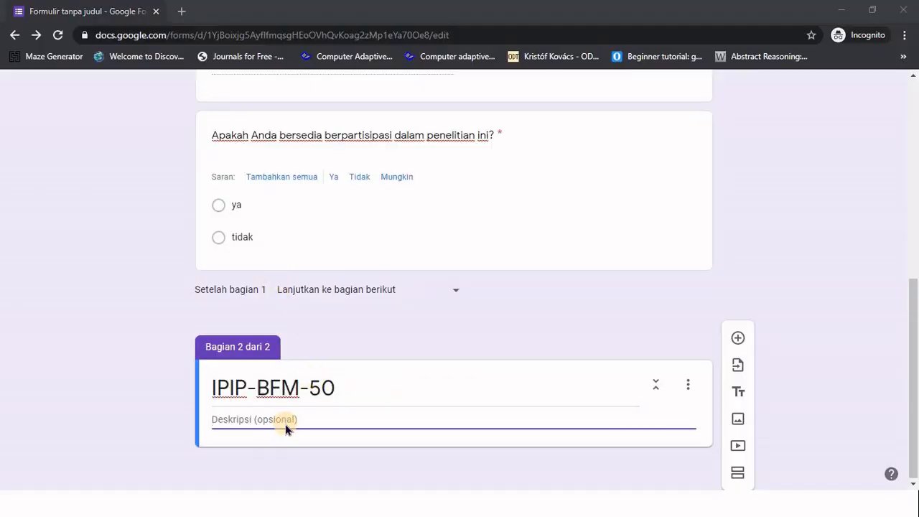
key(alt+Tab)
drag(201, 252, 586, 320)
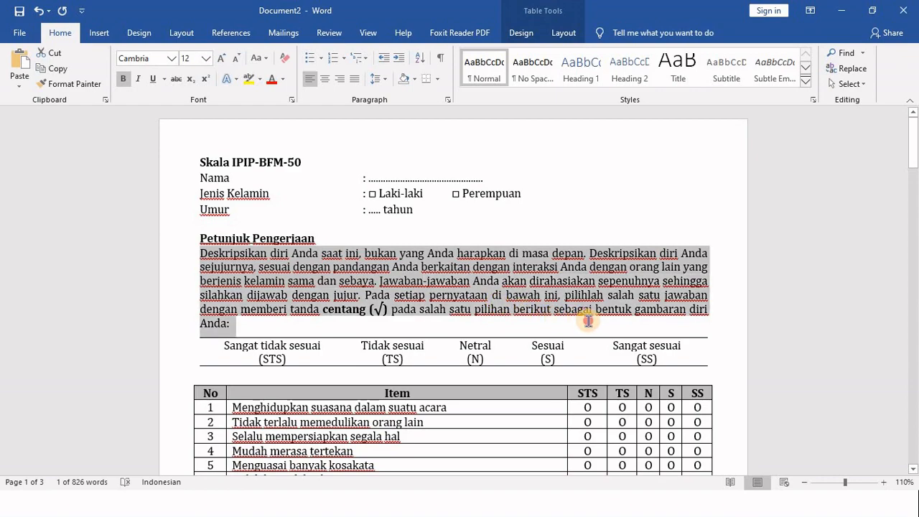
key(alt+Tab)
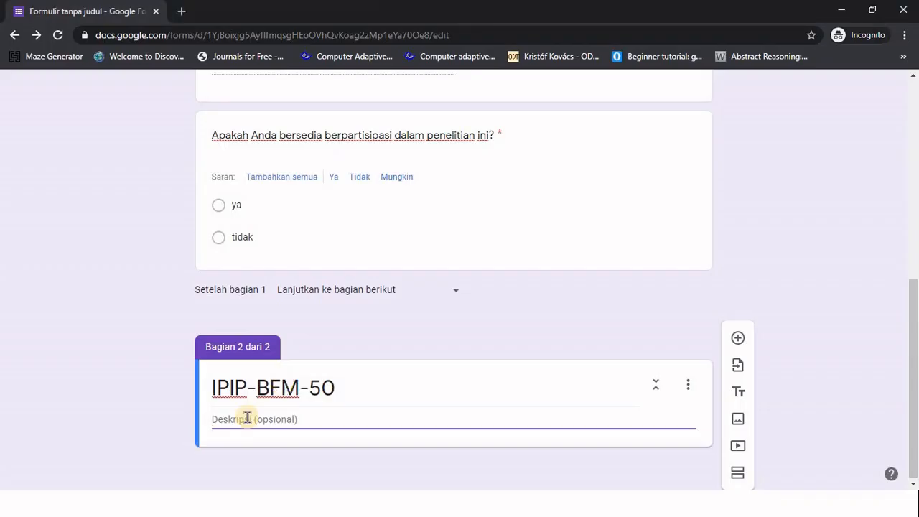
key(ctrl+v)
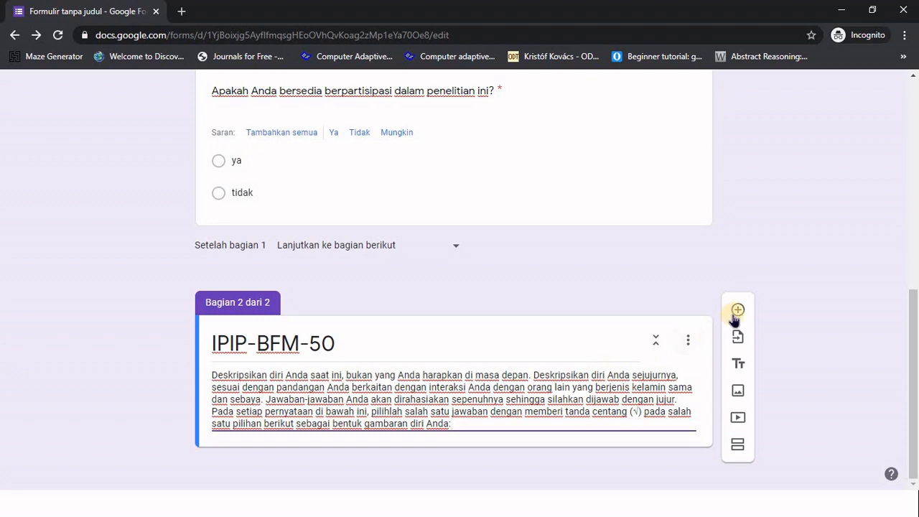
- Add a question to the IPIP-BFM-50 section and choose Pilihan ganda as its type, consulting the Word questionnaire's answer scale
click(736, 311)
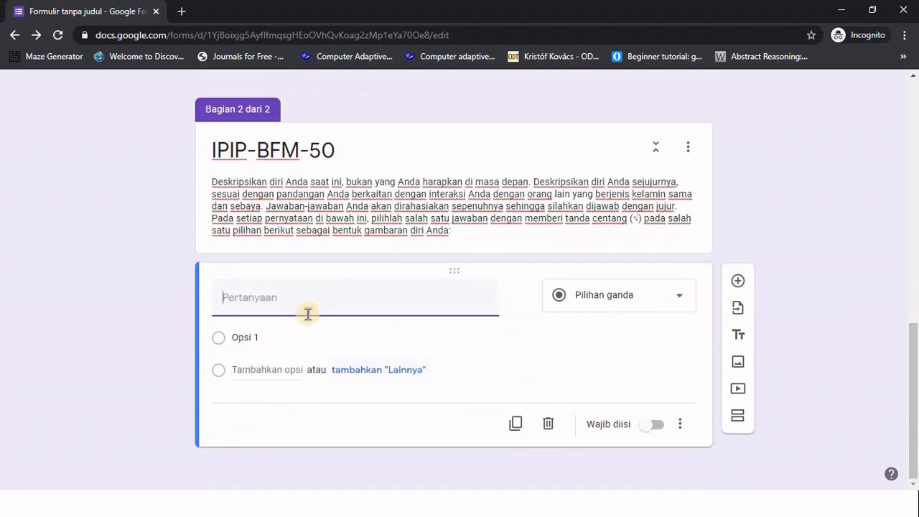
key(alt+Tab)
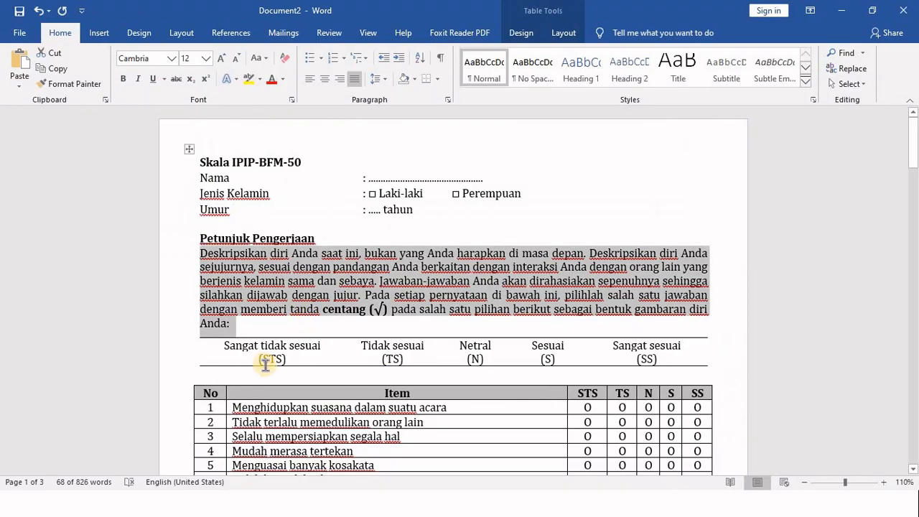
scroll(265, 365, down, 2)
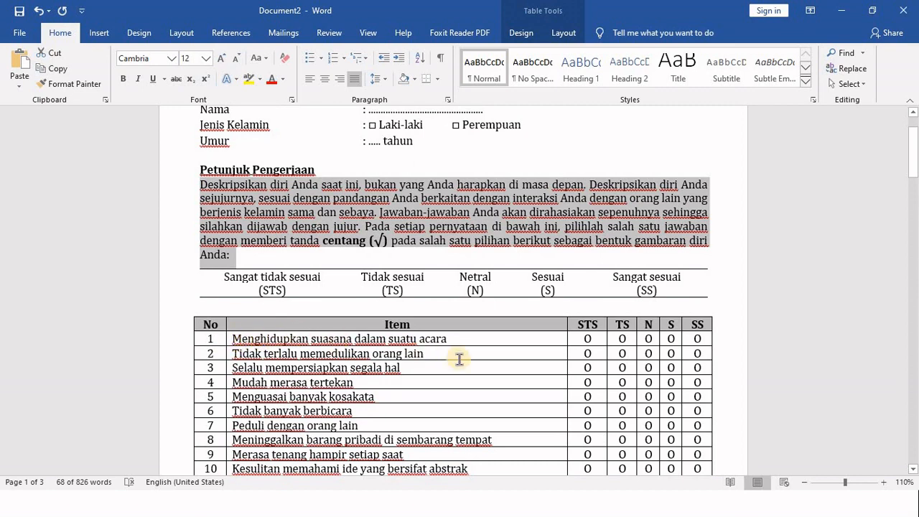
key(alt+Tab)
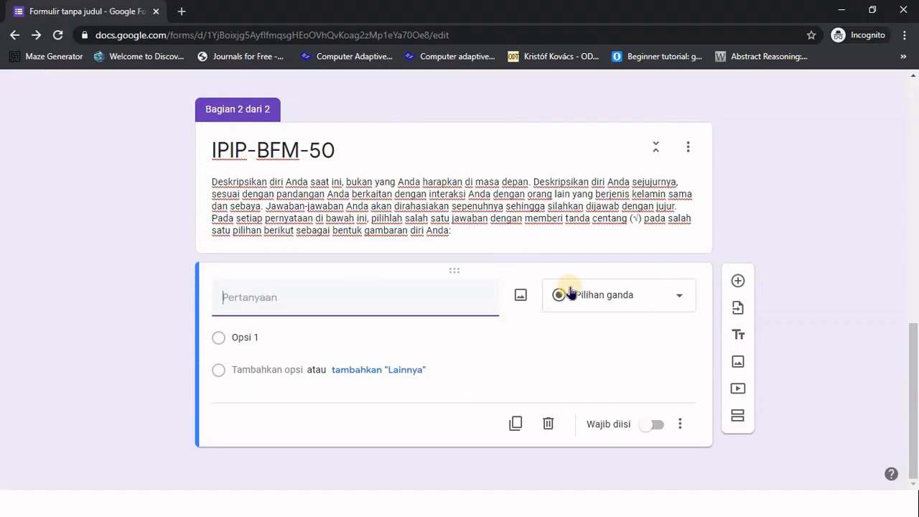
click(571, 293)
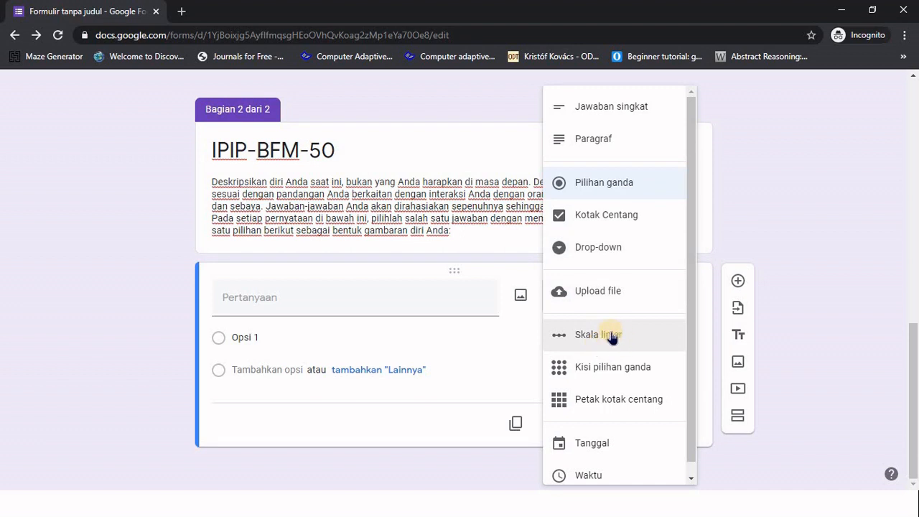
click(635, 184)
- Copy item 1, "Menghidupkan suasana dalam suatu acara", from the Word table and paste it as the new question's text
click(280, 296)
key(alt+Tab)
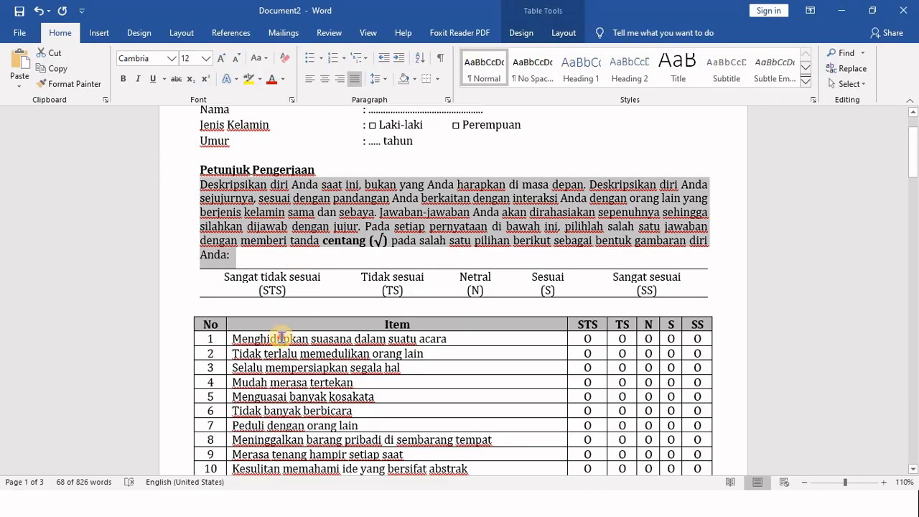
click(281, 339)
key(alt+Tab)
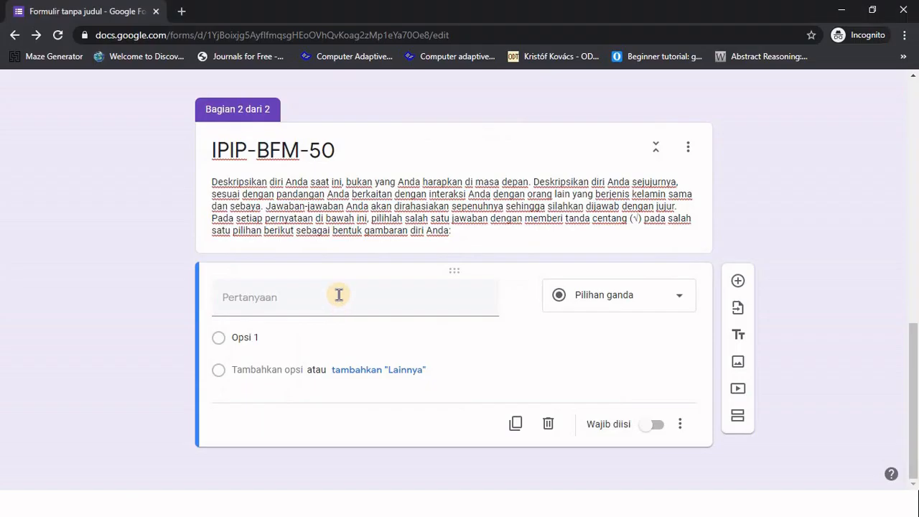
click(336, 298)
text(Menghidupkan suasana dalam suatu acara)
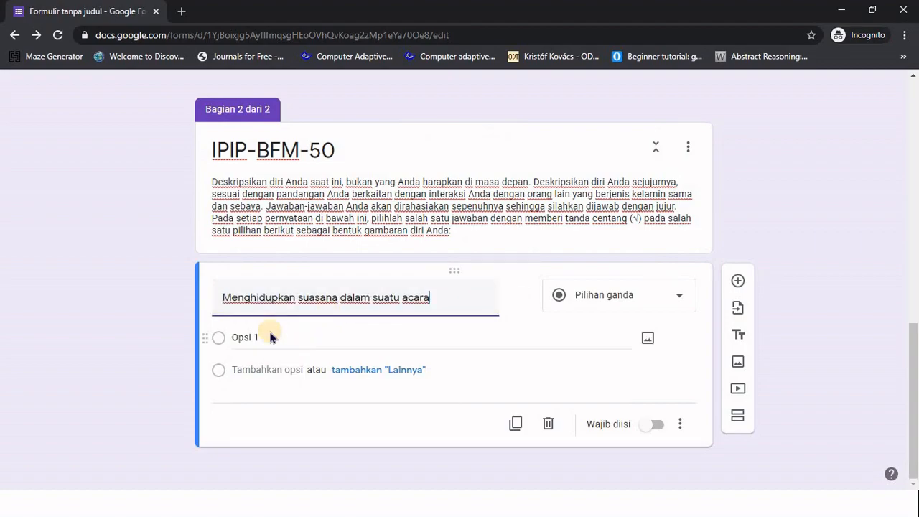
- Copy "Sangat tidak sesuai" from the Word answer scale and paste it as the question's first option
key(alt+Tab)
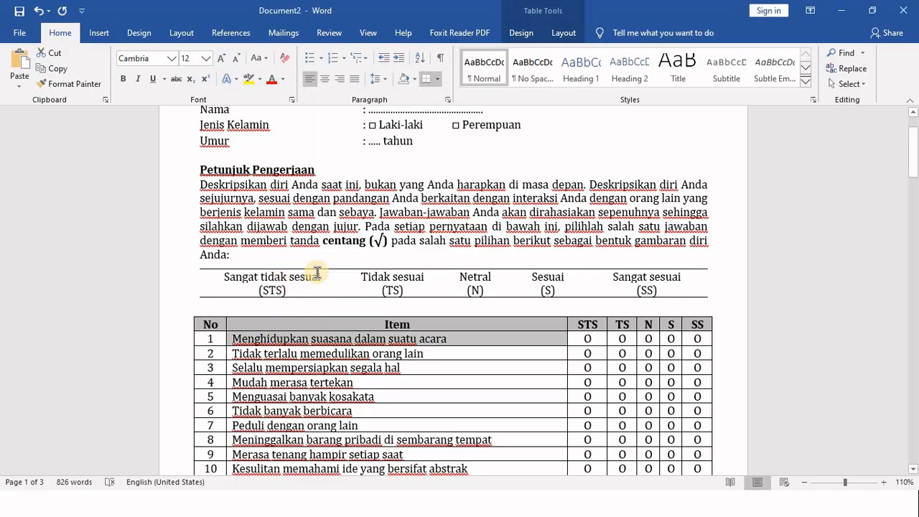
triple_click(299, 280)
key(ctrl+c)
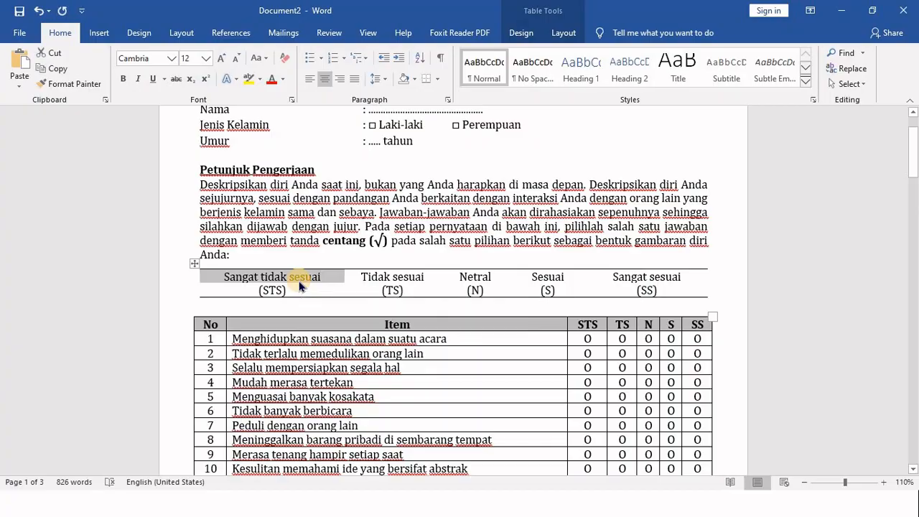
key(alt+Tab)
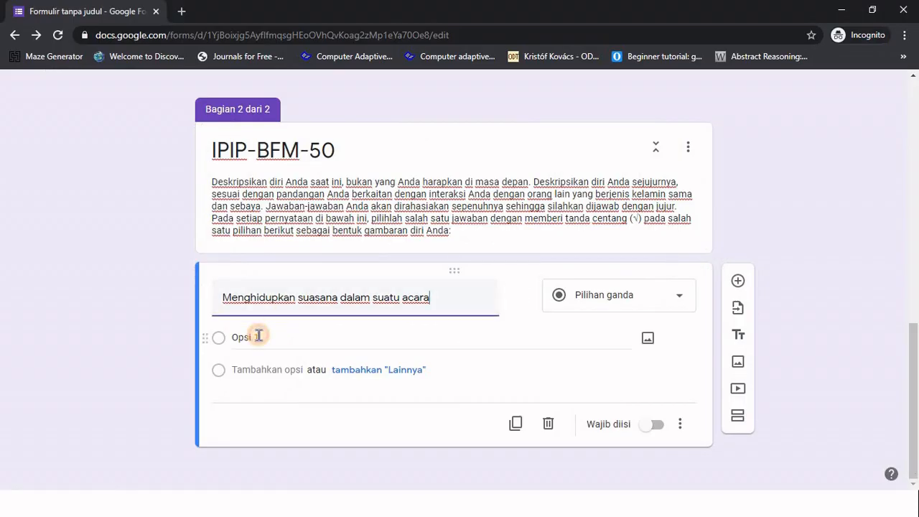
click(258, 336)
key(ctrl+v)
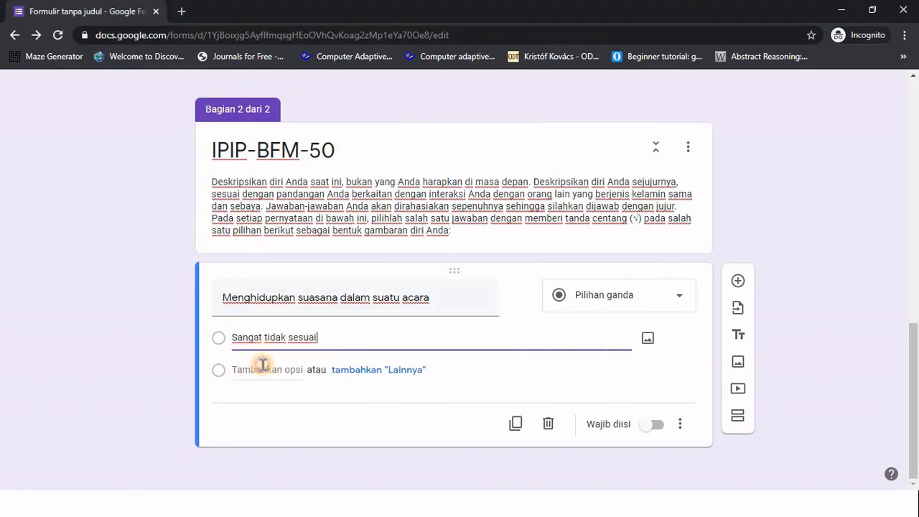
- Add the options Tidak sesuai, Netral, Sesuai and Sangat sesuai to the question, following the first option
click(263, 366)
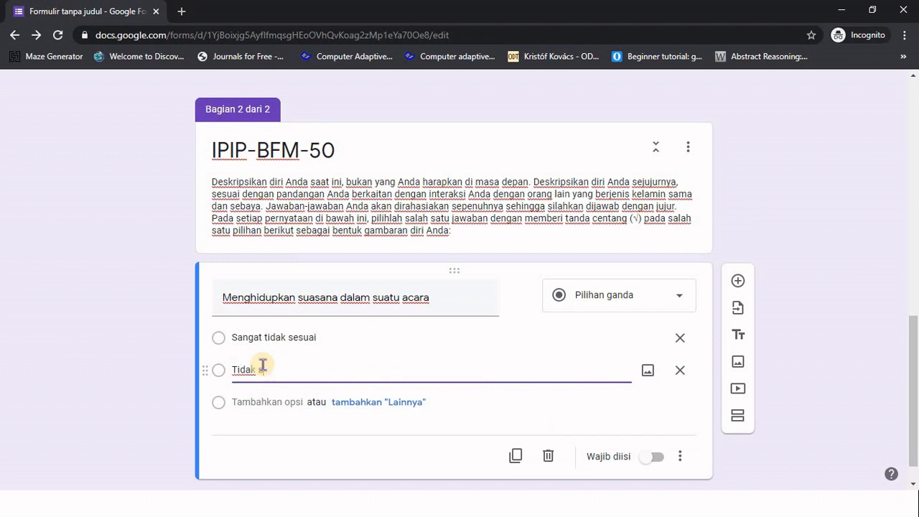
click(277, 401)
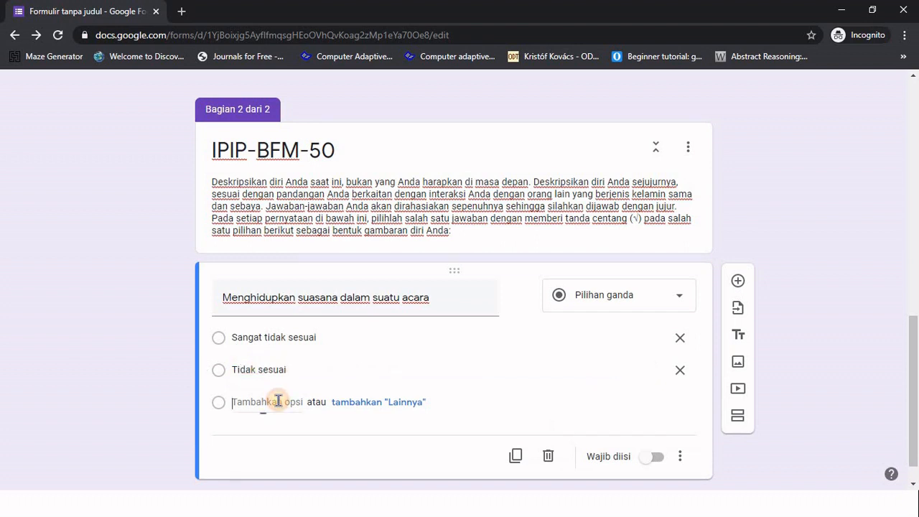
text(Netral)
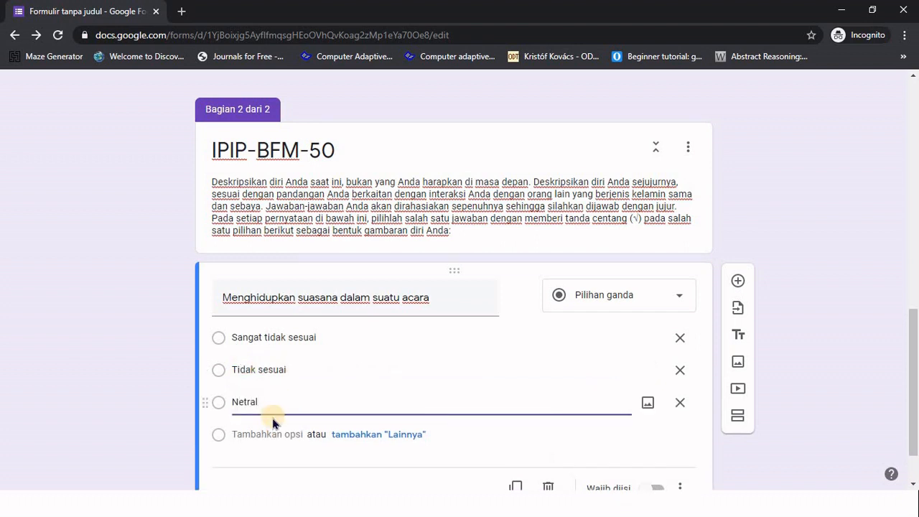
click(266, 434)
text(Sesu)
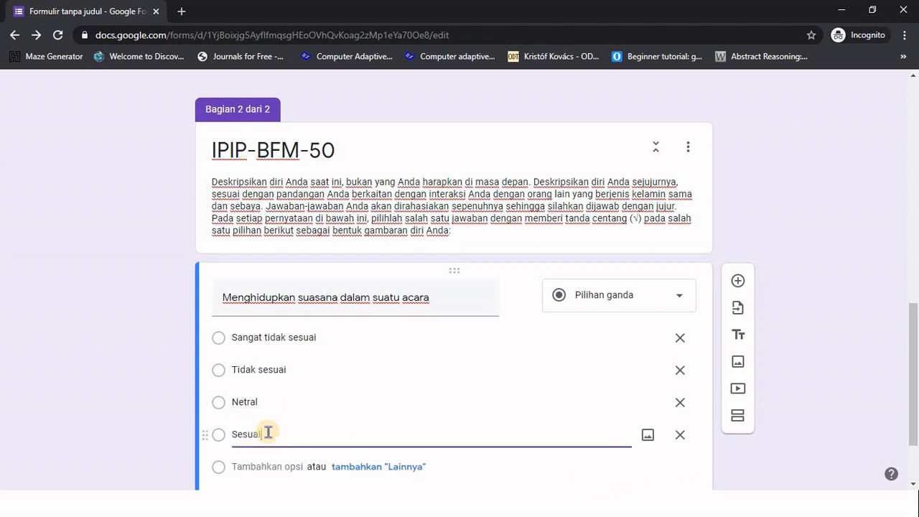
text(ai)
click(261, 466)
text(Sa)
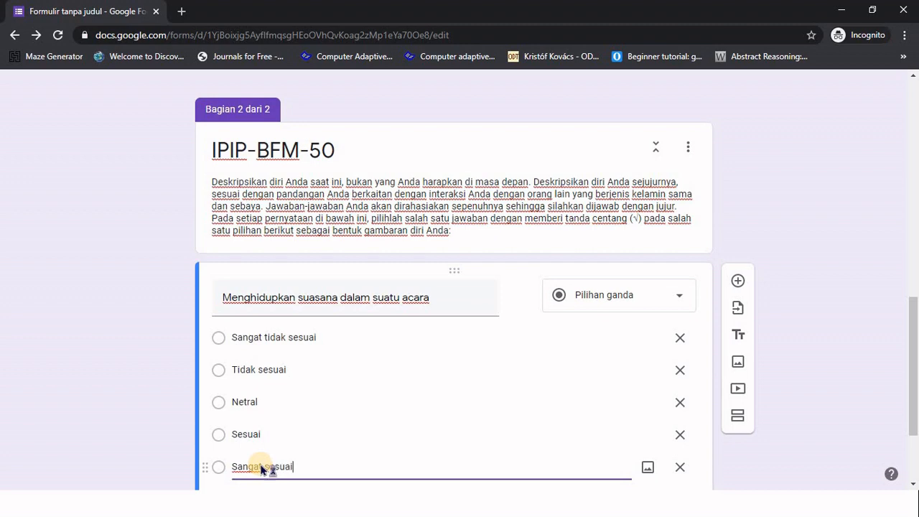
text(ngat sesuai)
- Make the "Menghidupkan suasana dalam suatu acara" question required
scroll(491, 324, down, 2)
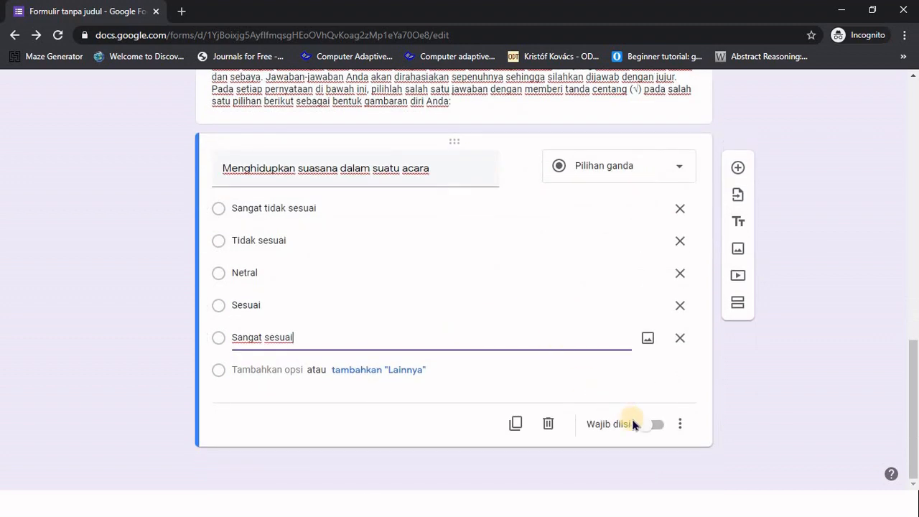
click(652, 426)
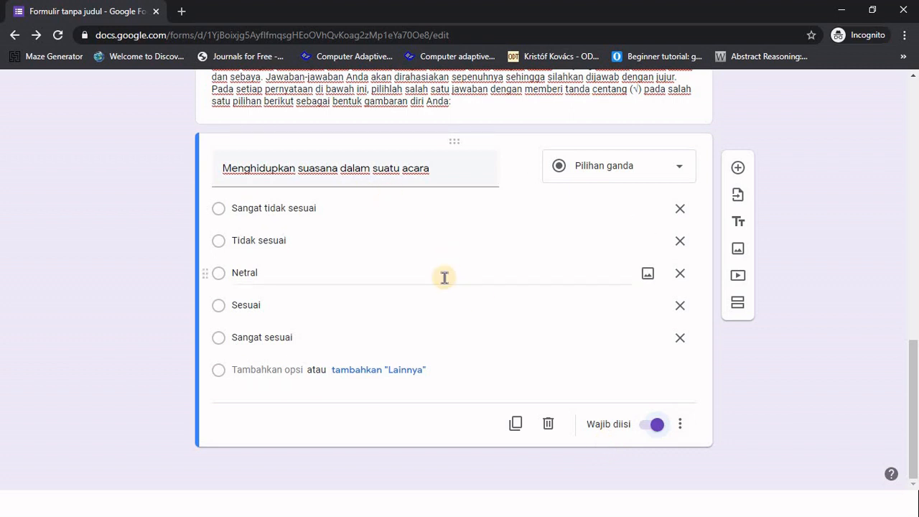
- Duplicate the question and replace the copy's text with item 2 from the Word table, "Tidak terlalu memedulikan orang lain"
click(518, 424)
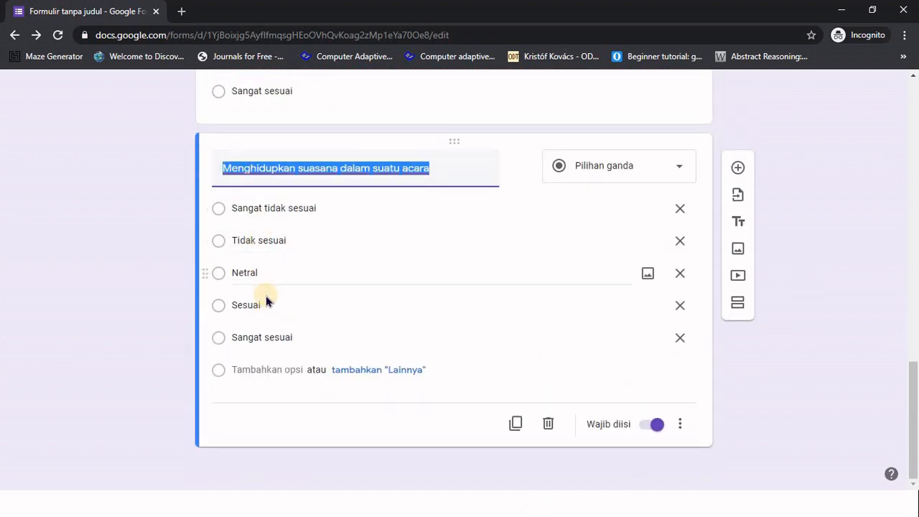
key(alt+Tab)
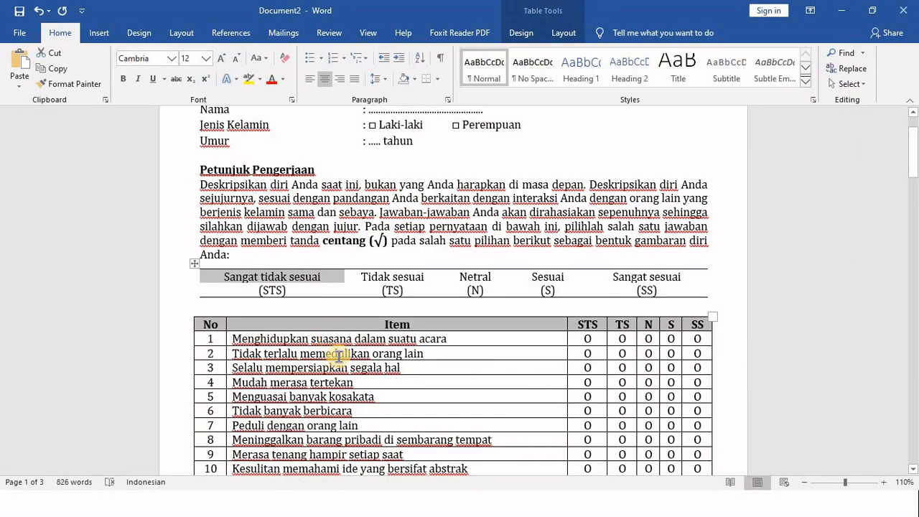
triple_click(340, 353)
key(ctrl+c)
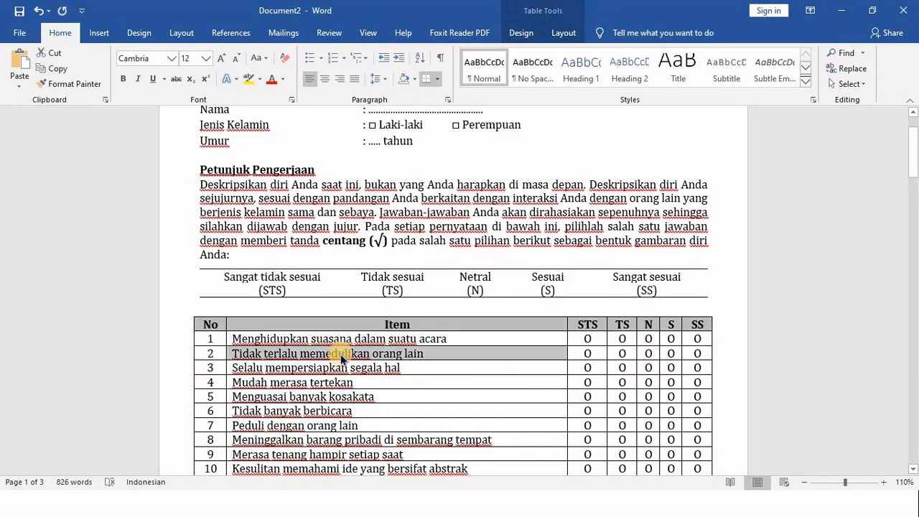
key(alt+Tab)
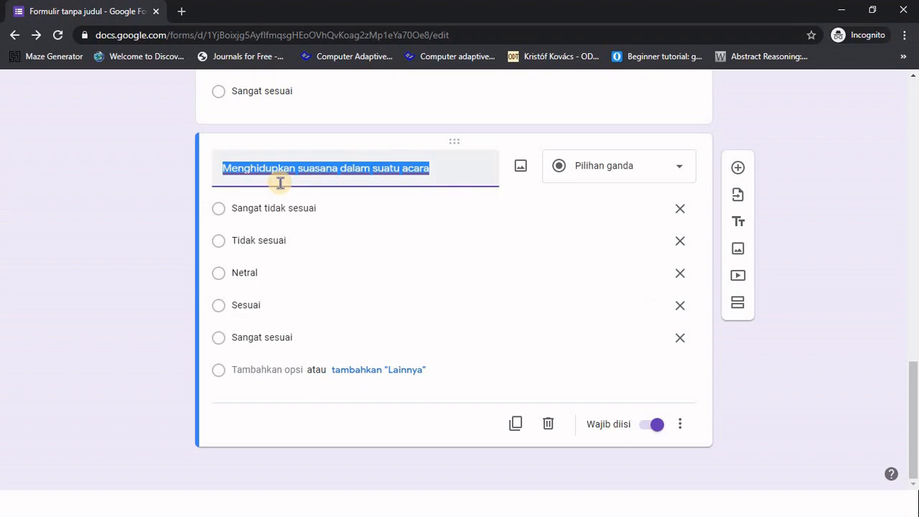
key(ctrl+v)
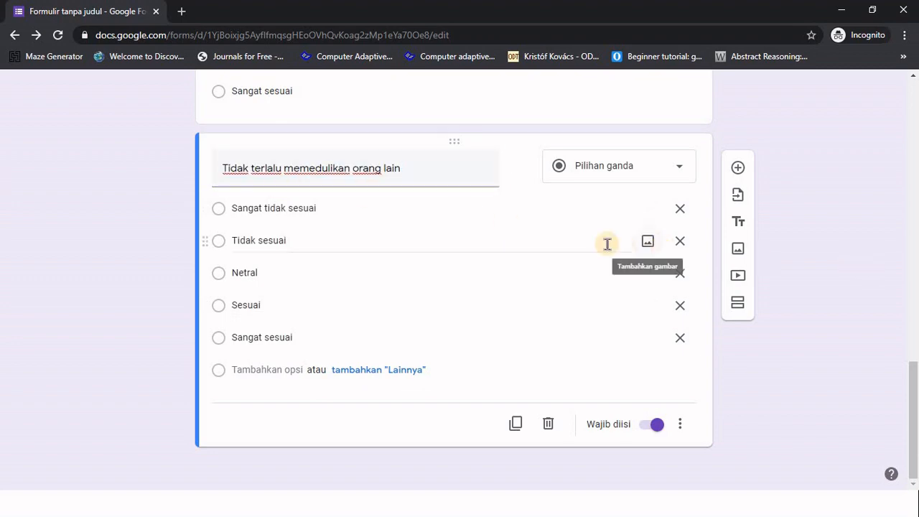
- Change the "Menghidupkan suasana dalam suatu acara" question to Skala linier, labelling 1 "Sangat tidak sesuai" and 5 "Sangat sesuai"
scroll(607, 245, up, 4)
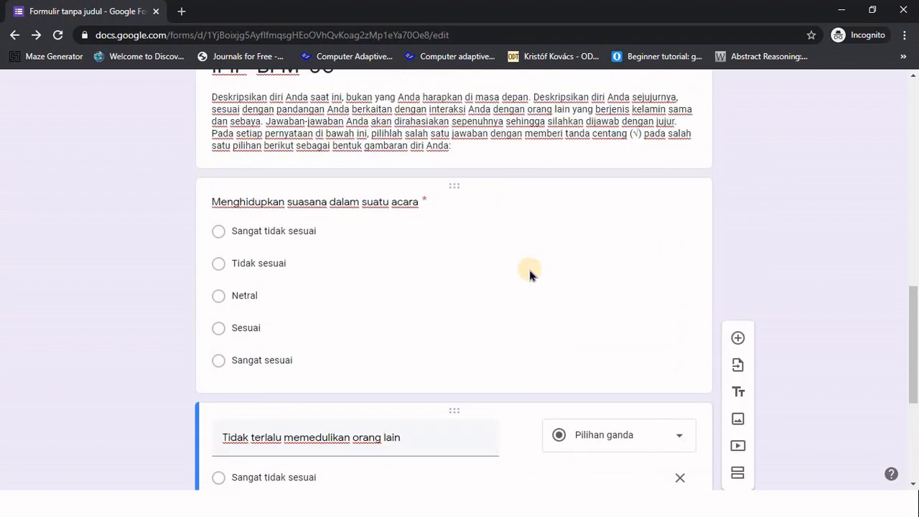
scroll(530, 273, down, 2)
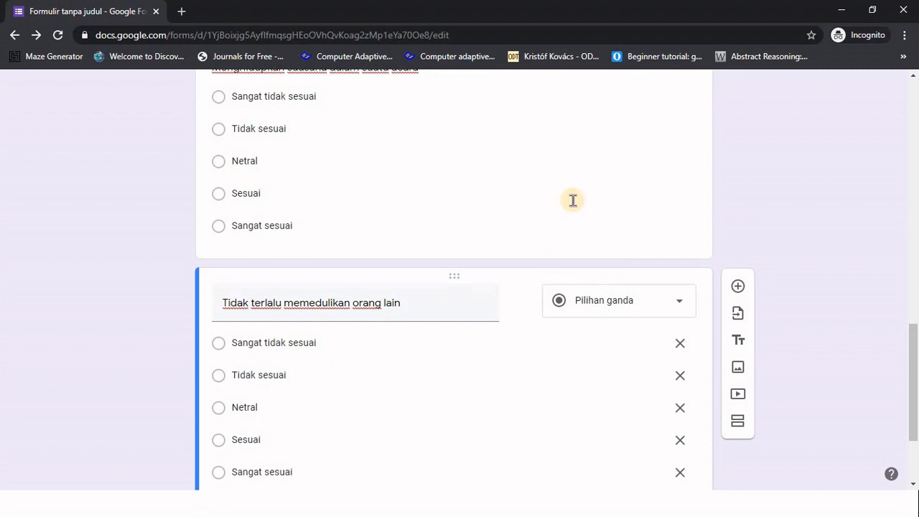
scroll(574, 200, up, 2)
triple_click(381, 207)
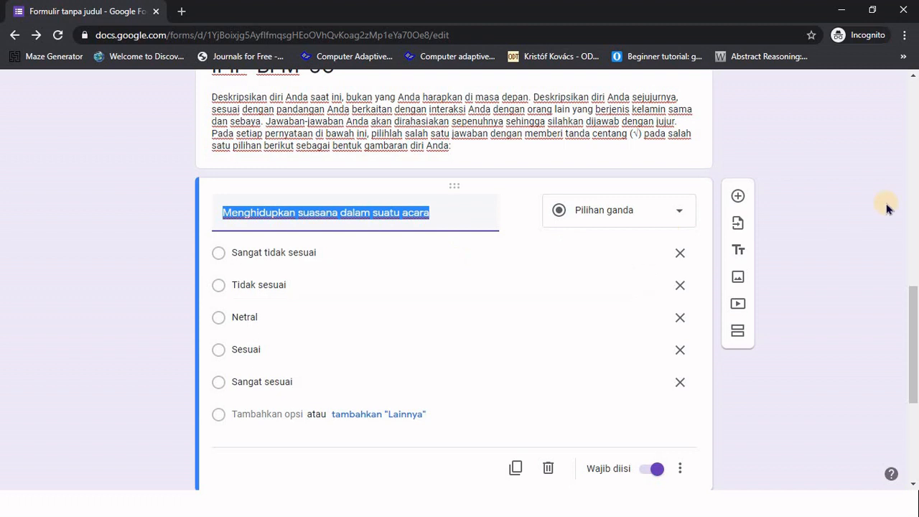
click(587, 208)
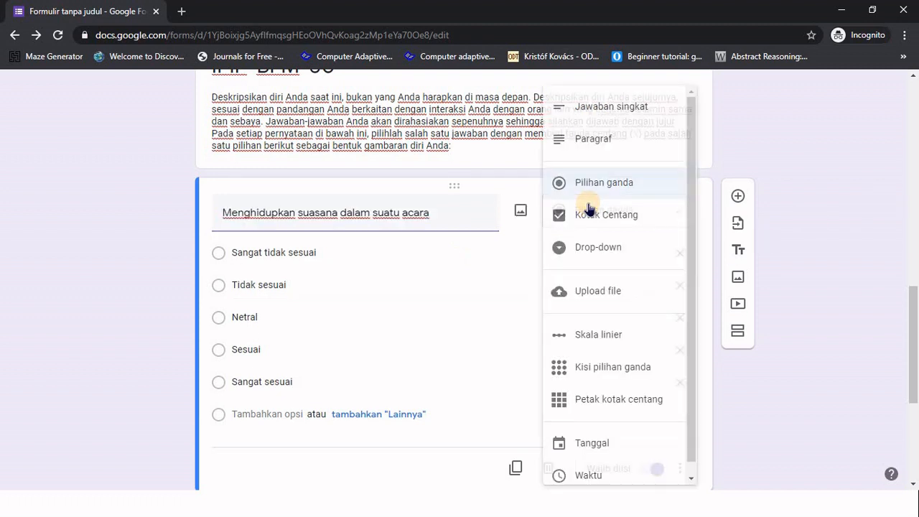
click(612, 333)
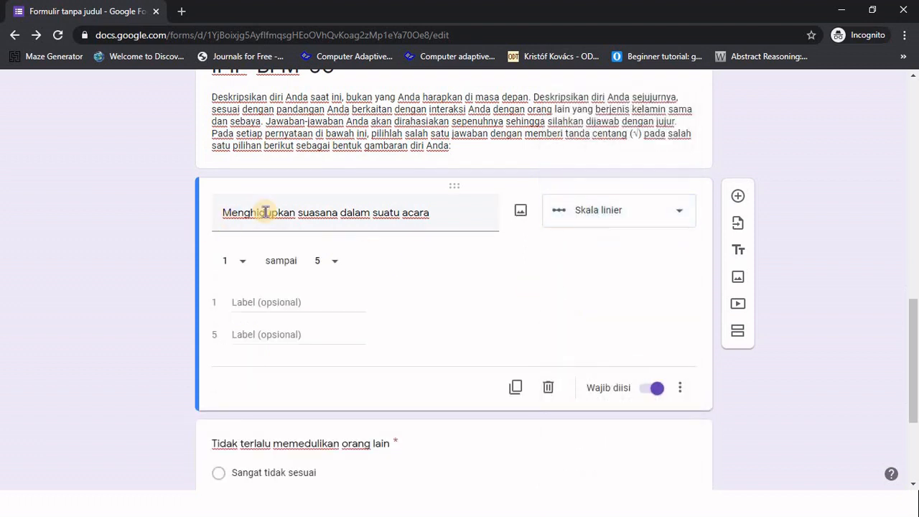
click(242, 304)
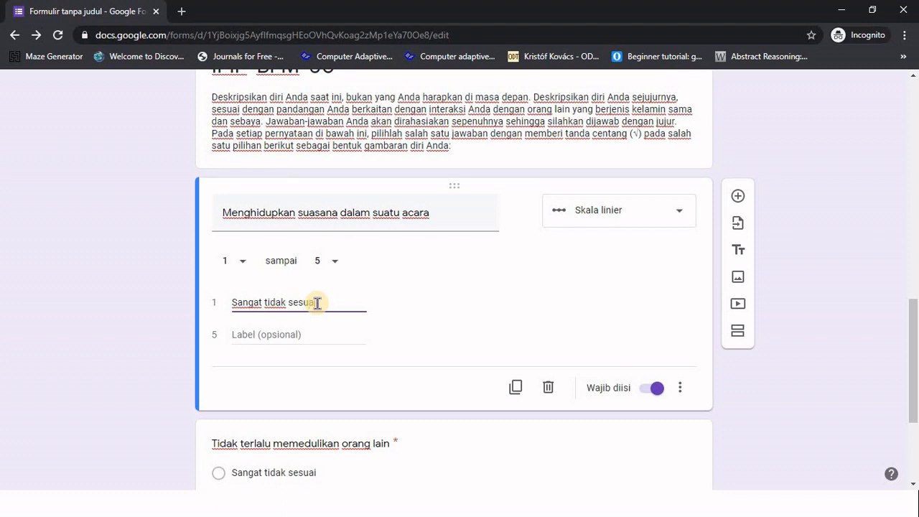
click(294, 335)
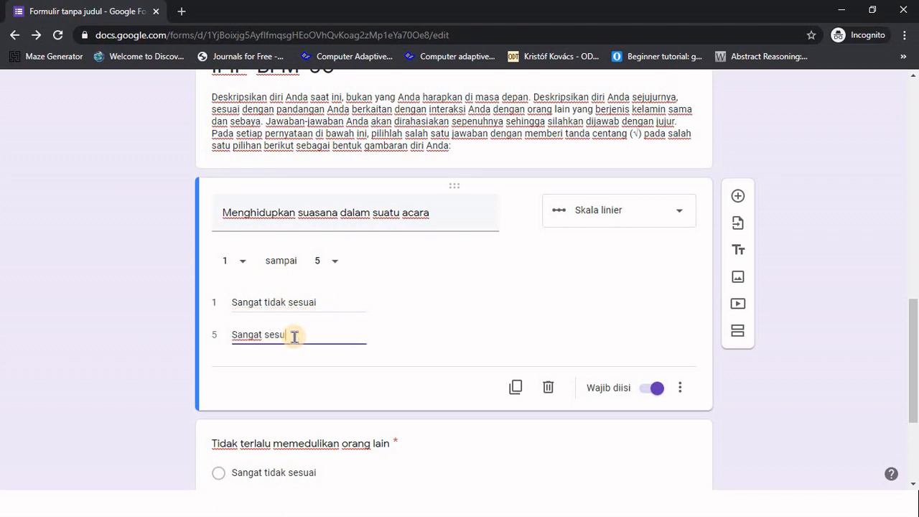
- Delete the multiple-choice question "Tidak terlalu memedulikan orang lain" from the IPIP-BFM-50 section
scroll(486, 345, down, 2)
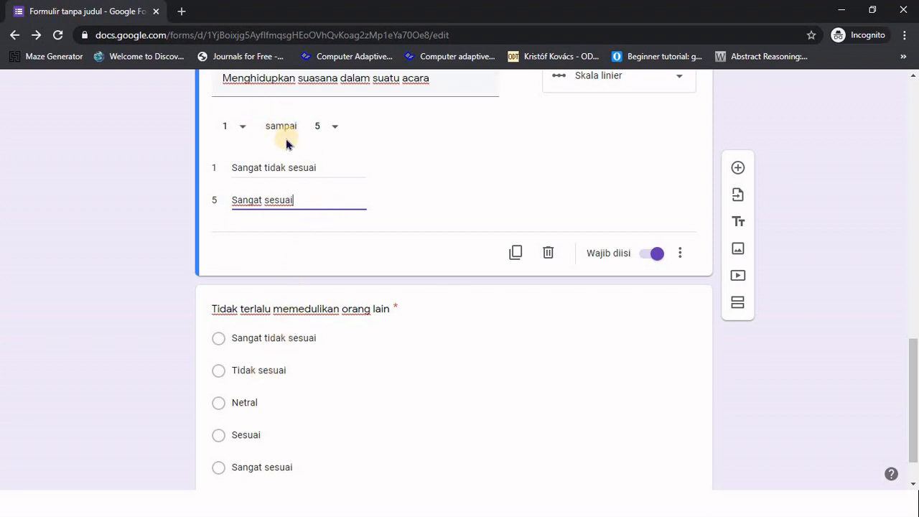
scroll(384, 232, up, 2)
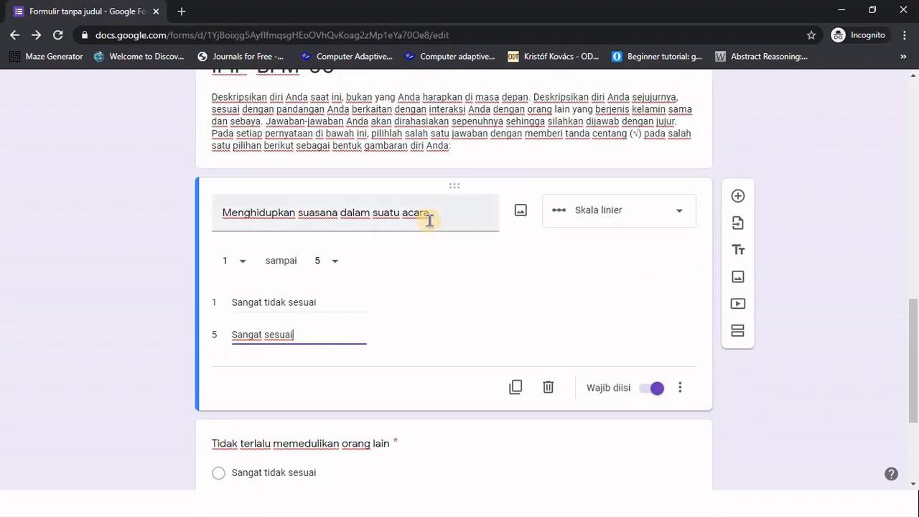
scroll(429, 221, down, 2)
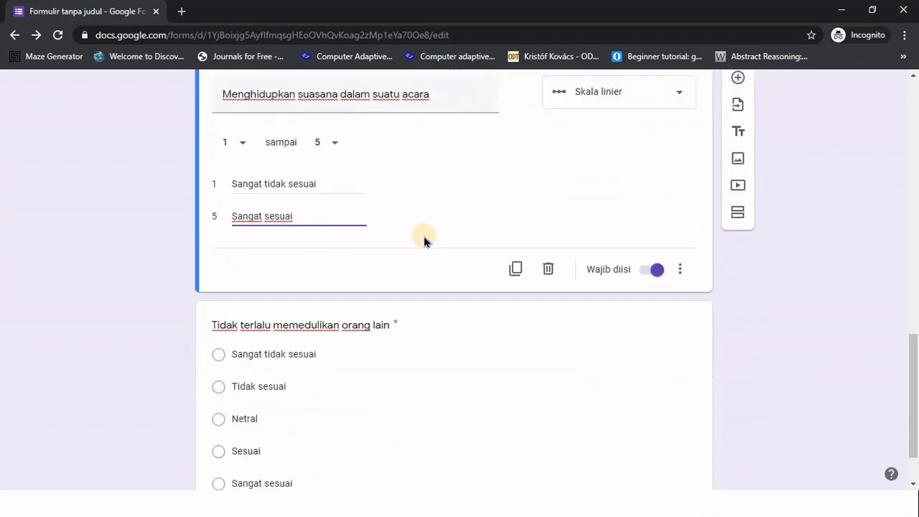
click(291, 314)
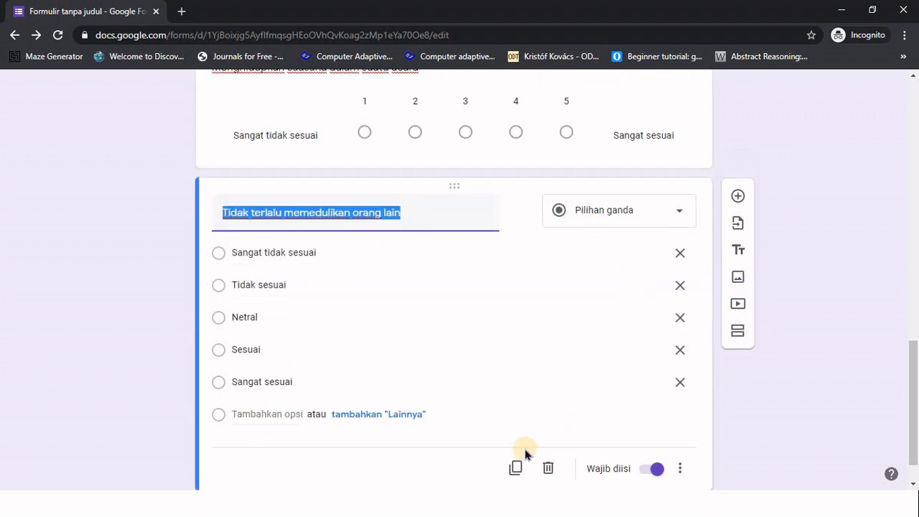
click(548, 467)
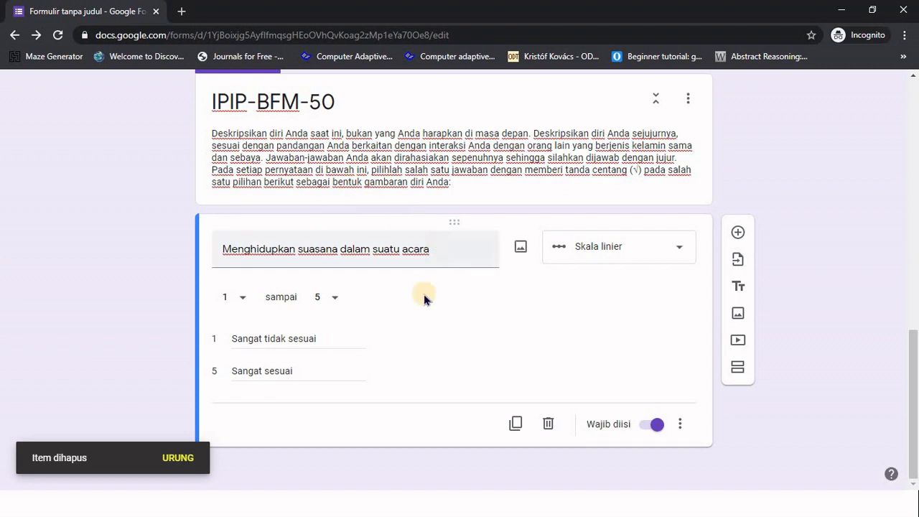
- Add a new section after the IPIP-BFM-50 section and title it "Skala PANAS", taking the name from the Word document
click(737, 371)
key(alt+Tab)
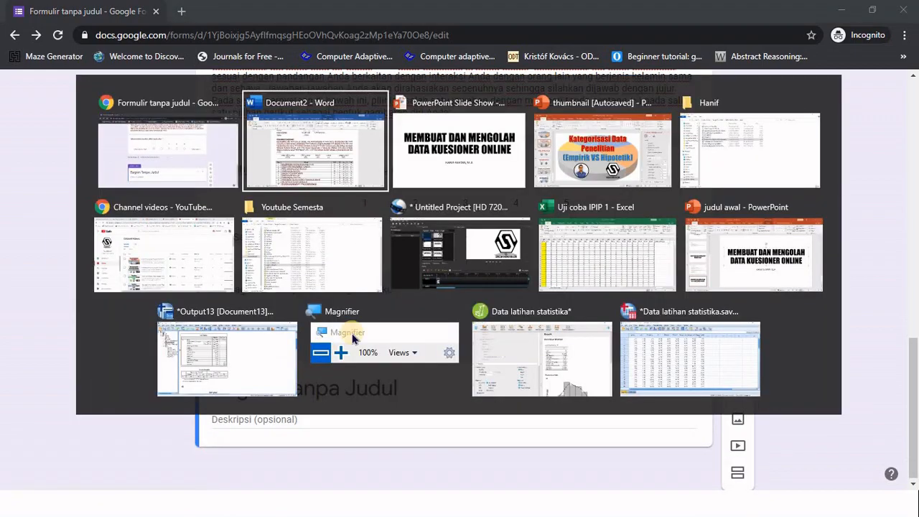
scroll(468, 312, down, 15)
scroll(408, 307, down, 5)
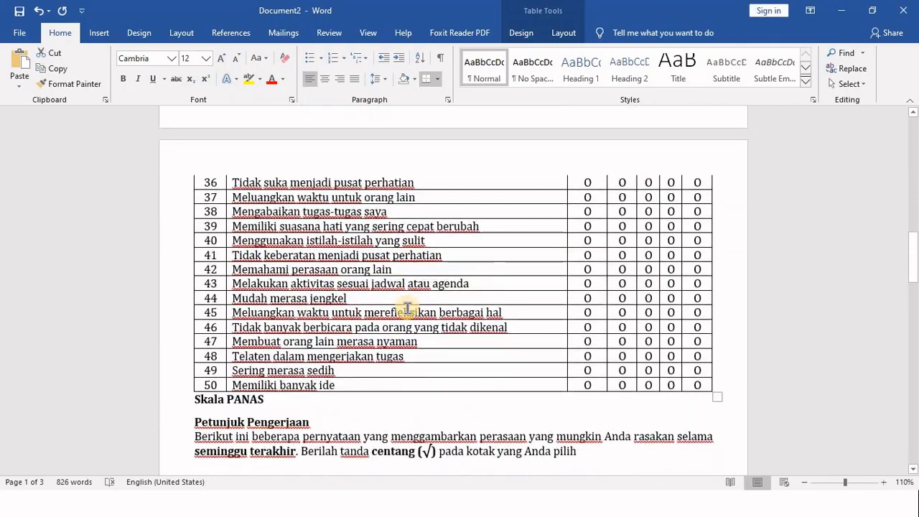
double_click(246, 263)
key(ctrl+c)
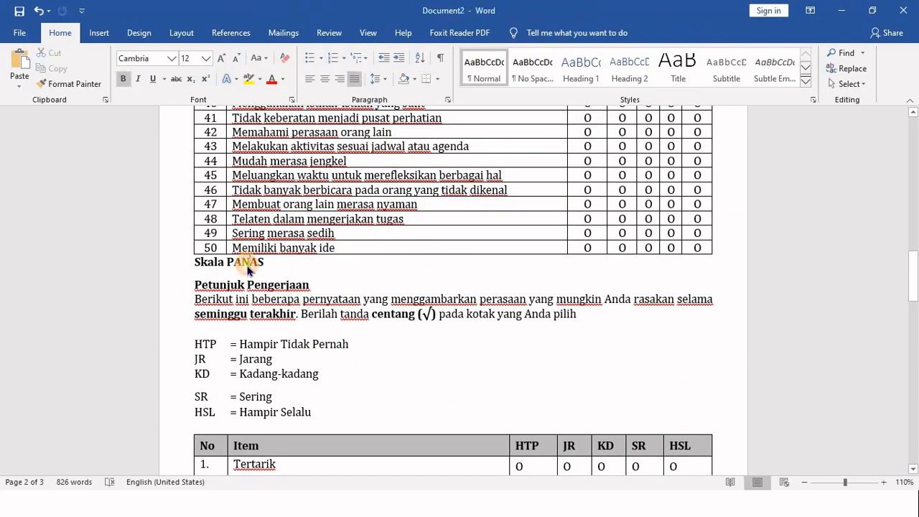
key(alt+Tab)
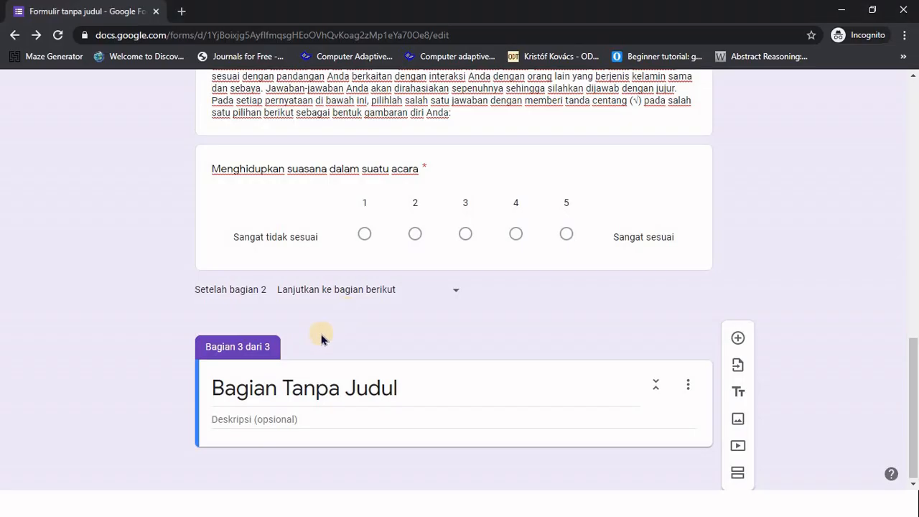
click(290, 383)
text(S)
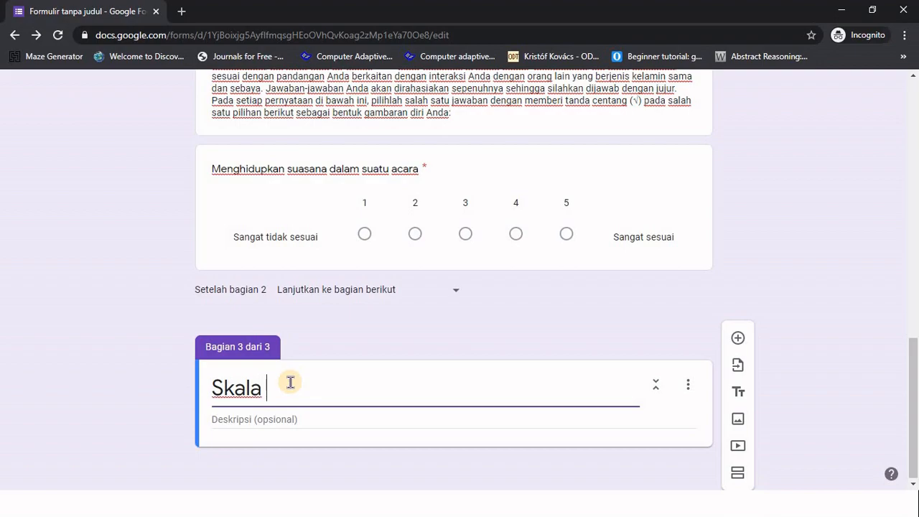
text(kala)
key(ctrl+v)
- Copy the "Berikut ini beberapa pernyataan..." instruction paragraph from the Word document into the Skala PANAS section's description
key(alt+Tab)
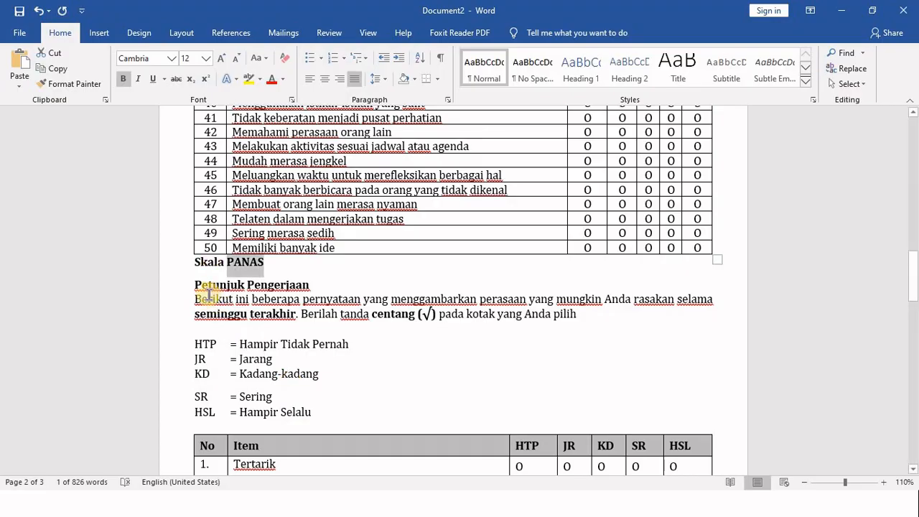
triple_click(470, 328)
key(ctrl+c)
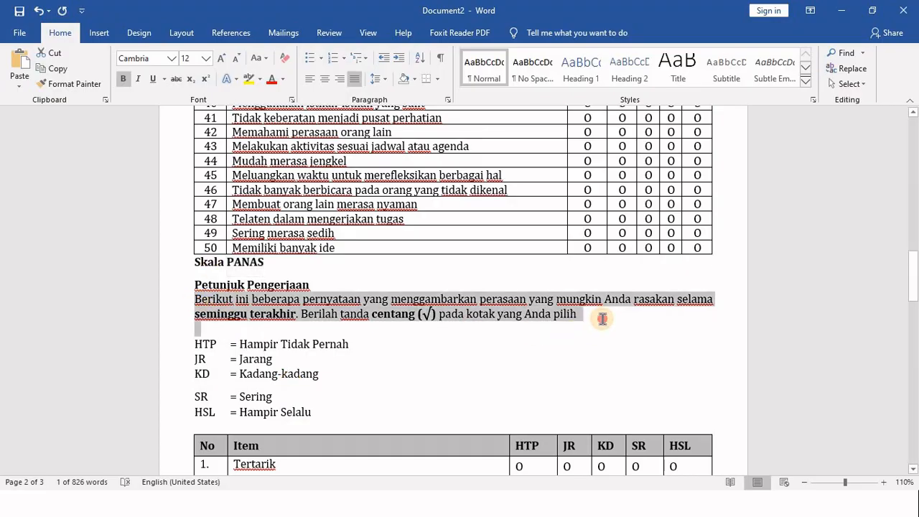
key(alt+Tab)
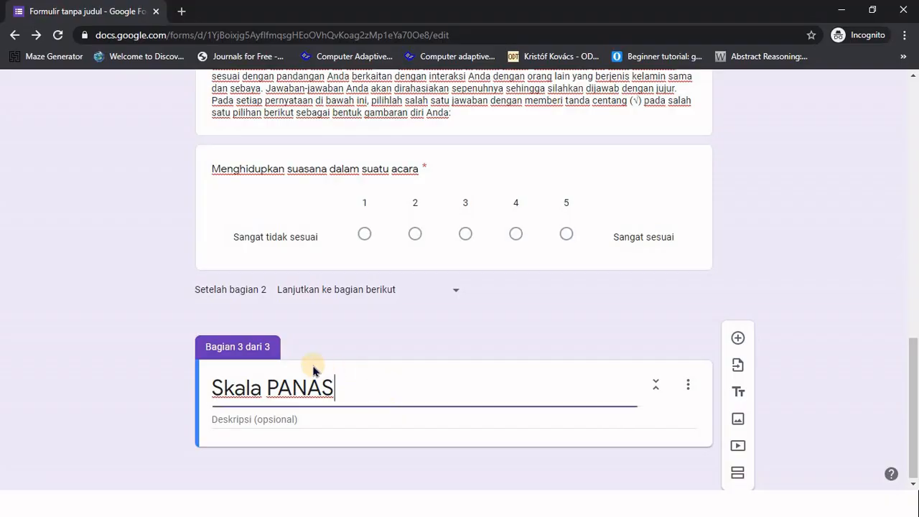
click(263, 416)
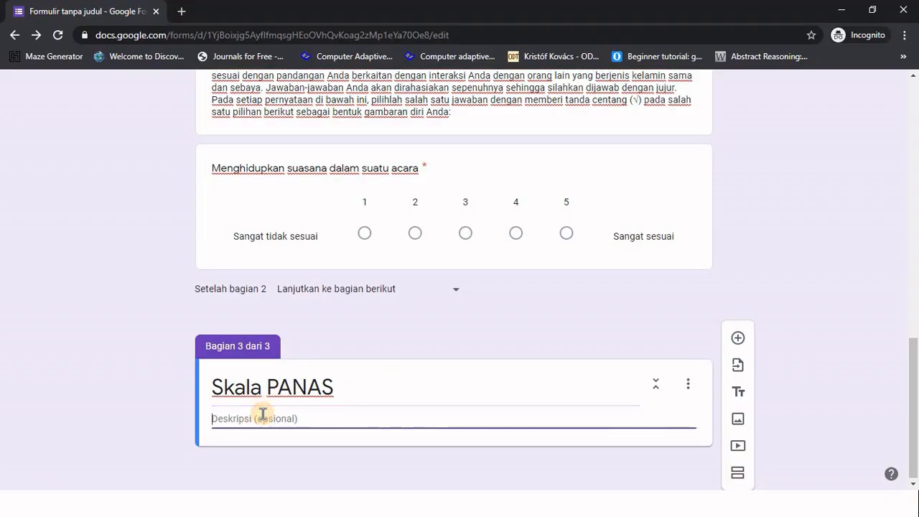
key(ctrl+v)
- Add a question to the Skala PANAS section with item 1 from the Word table, "Tertarik", and set its type to Skala linier
click(738, 332)
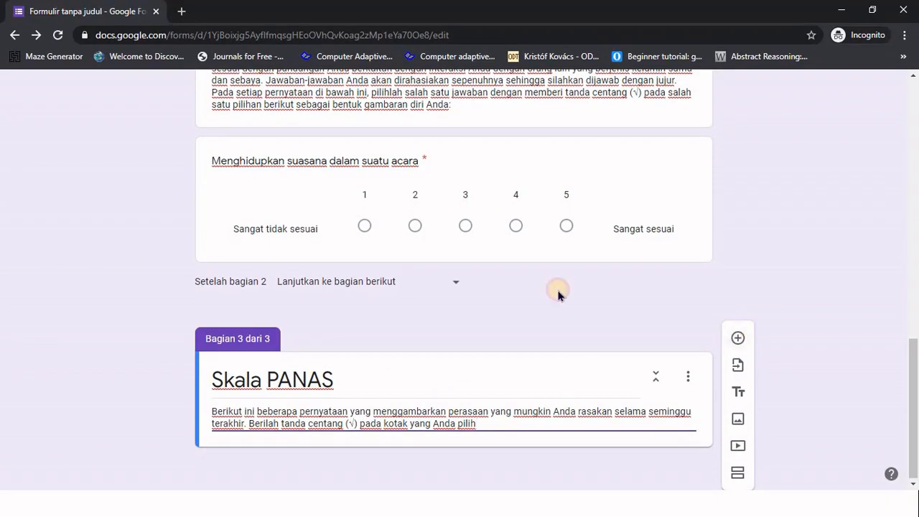
key(alt+Tab)
scroll(335, 345, down, 1)
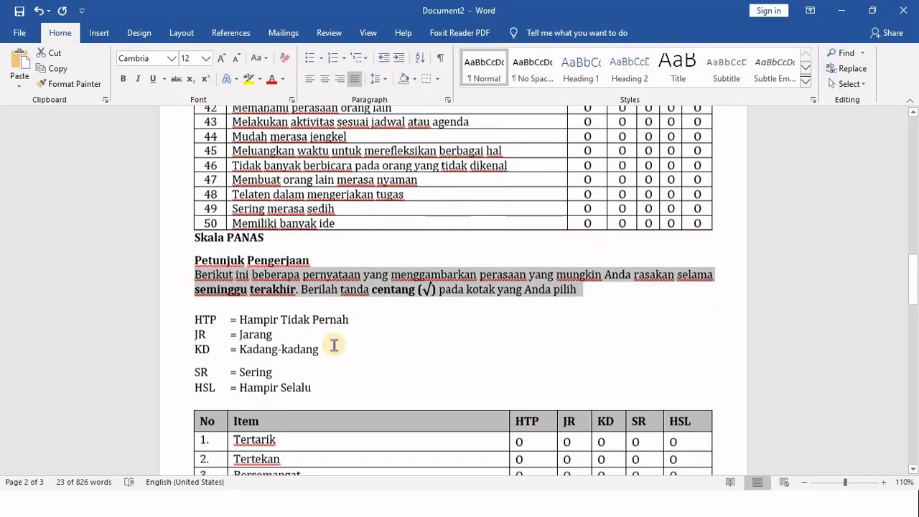
double_click(263, 395)
key(ctrl+c)
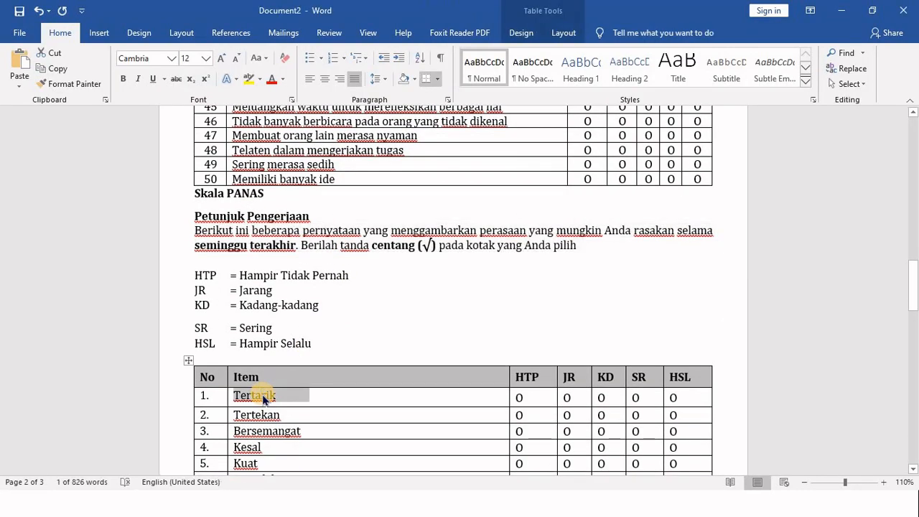
key(alt+Tab)
key(ctrl+v)
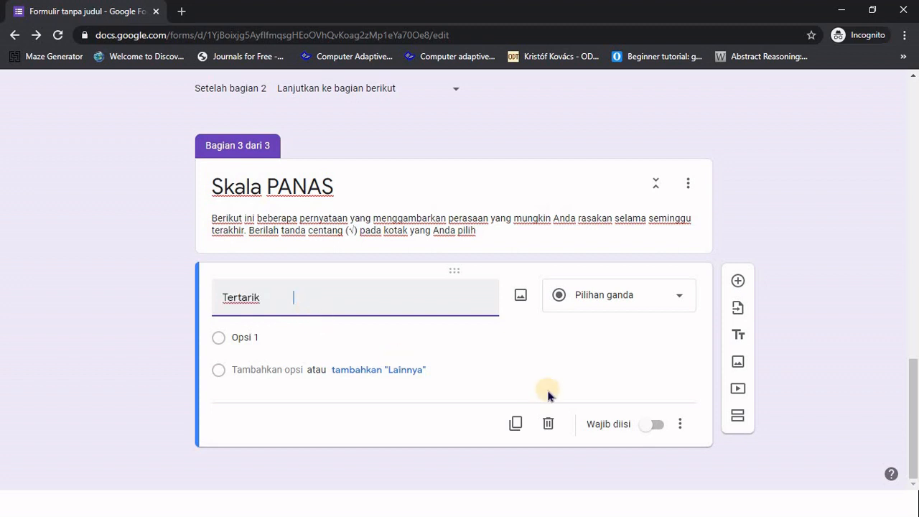
click(576, 300)
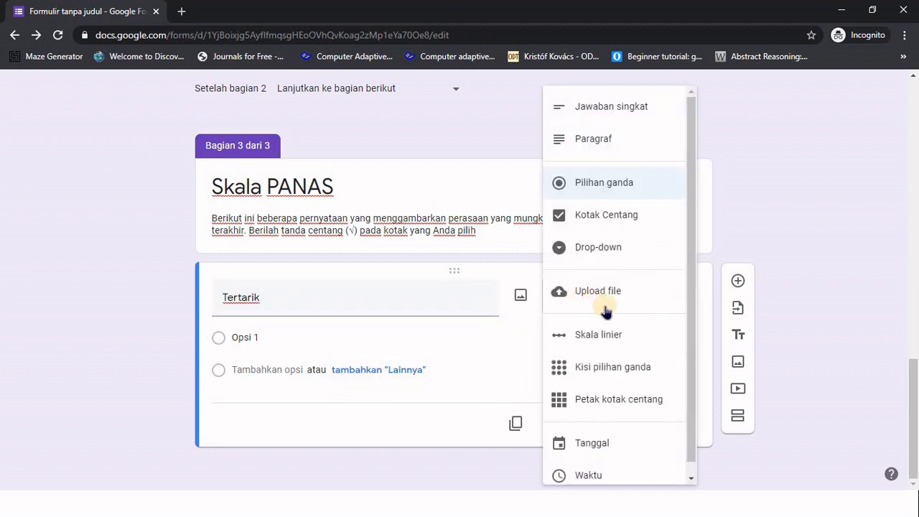
click(611, 329)
key(alt+Tab)
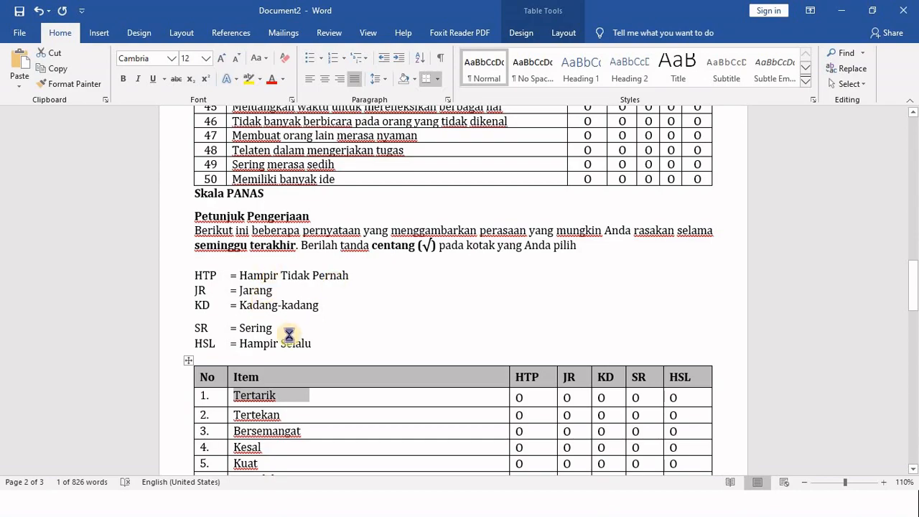
key(alt+Tab)
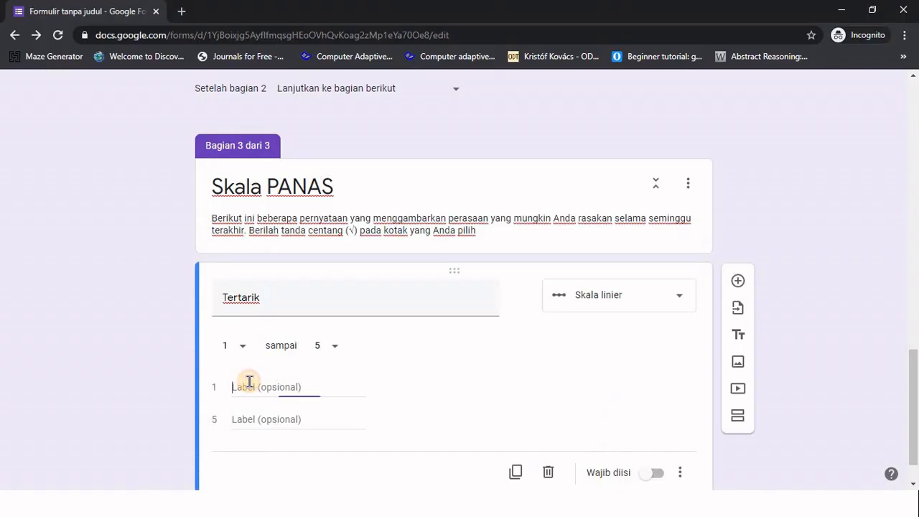
key(alt+Tab)
key(F12)
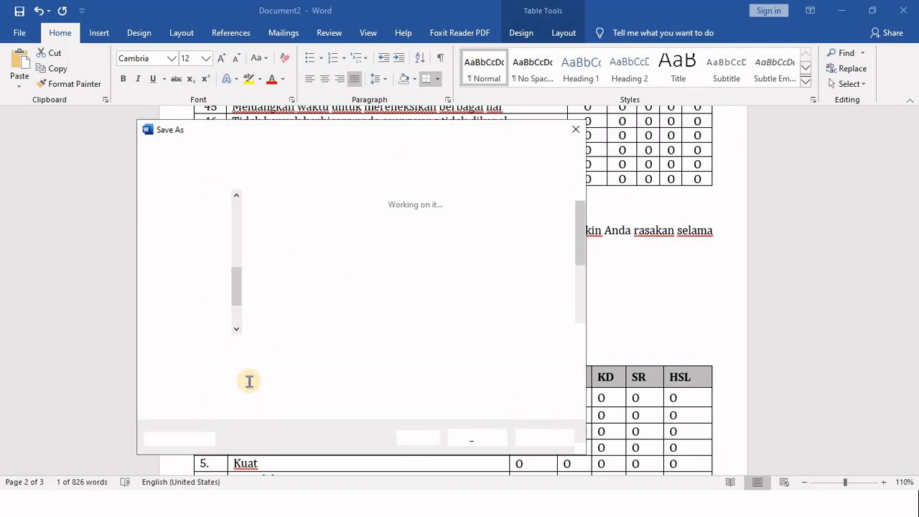
key(Escape)
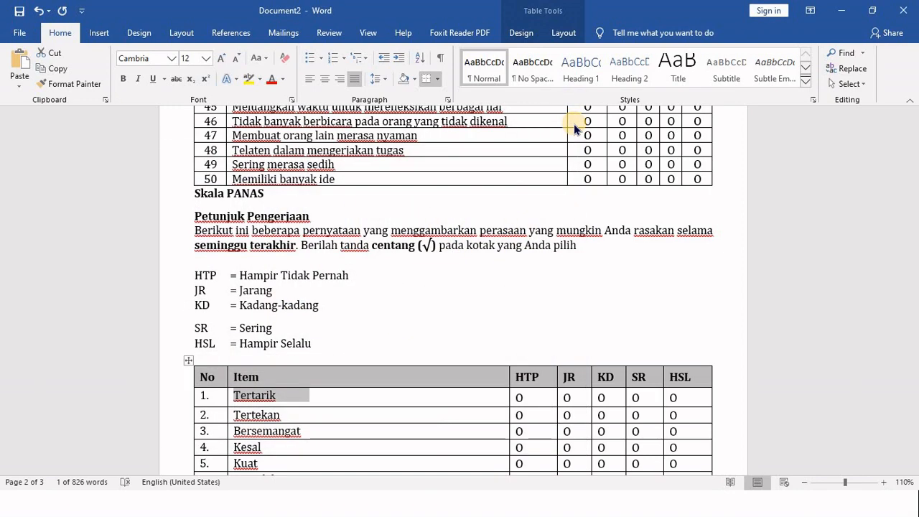
key(alt+Tab)
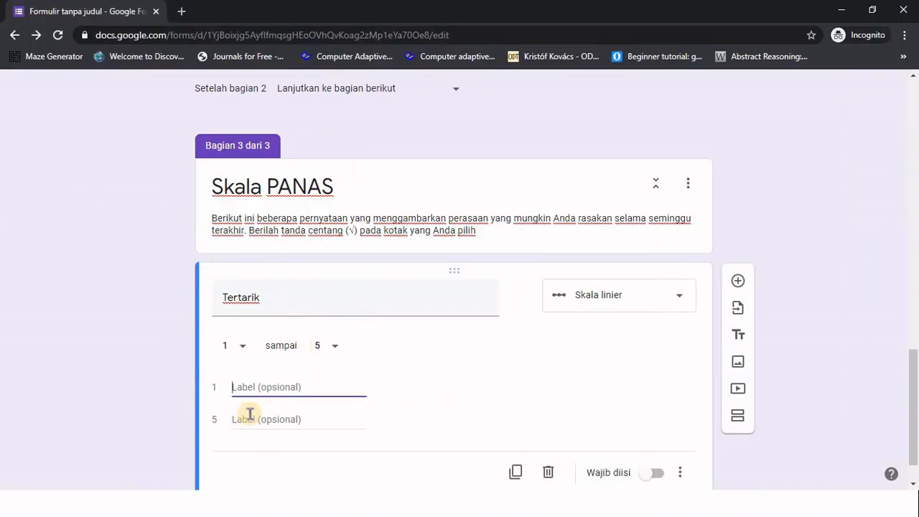
- Label the "Tertarik" scale 1 "hampir tidak pernah" and 5 "hampir selalu", and make the question required
text(hampir tidak pernah)
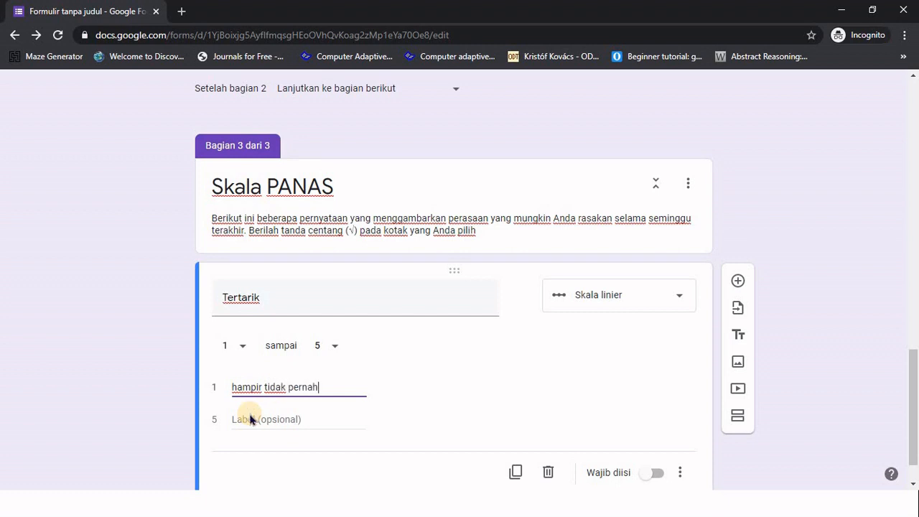
click(248, 417)
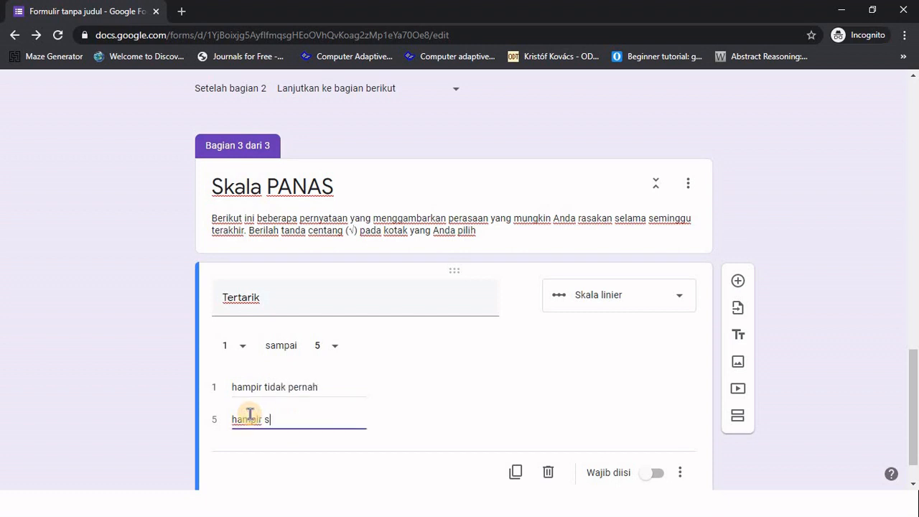
text(hampir selalu)
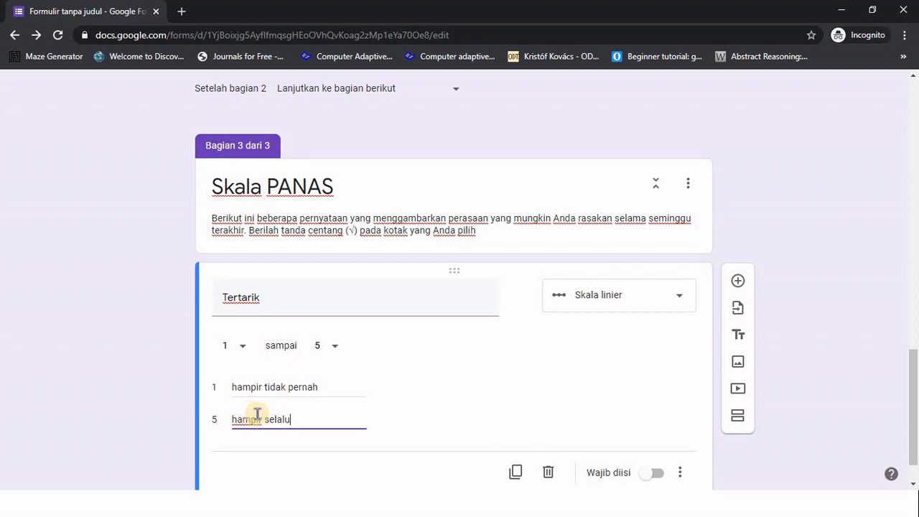
click(653, 474)
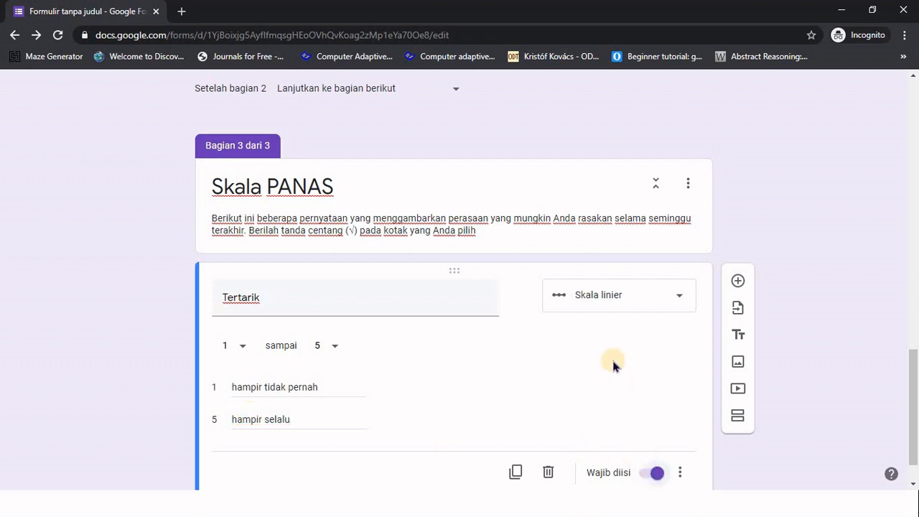
- Open the respondent preview of the SKALA KEPRIBADIAN form and look over its first page
scroll(614, 352, down, 1)
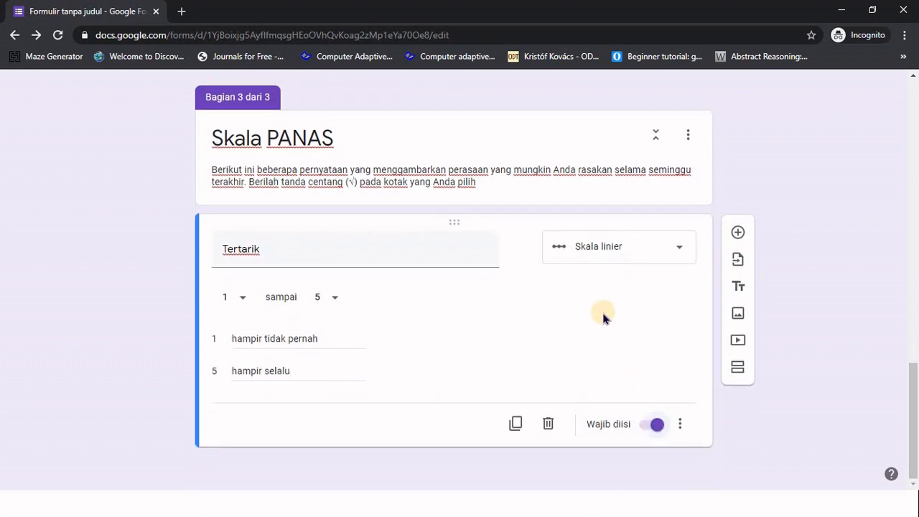
scroll(603, 316, up, 5)
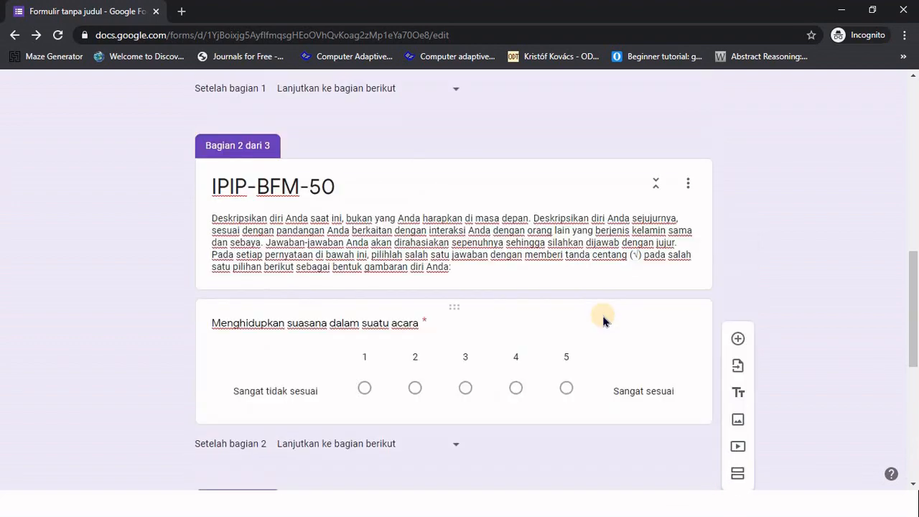
scroll(604, 316, down, 4)
scroll(604, 316, up, 15)
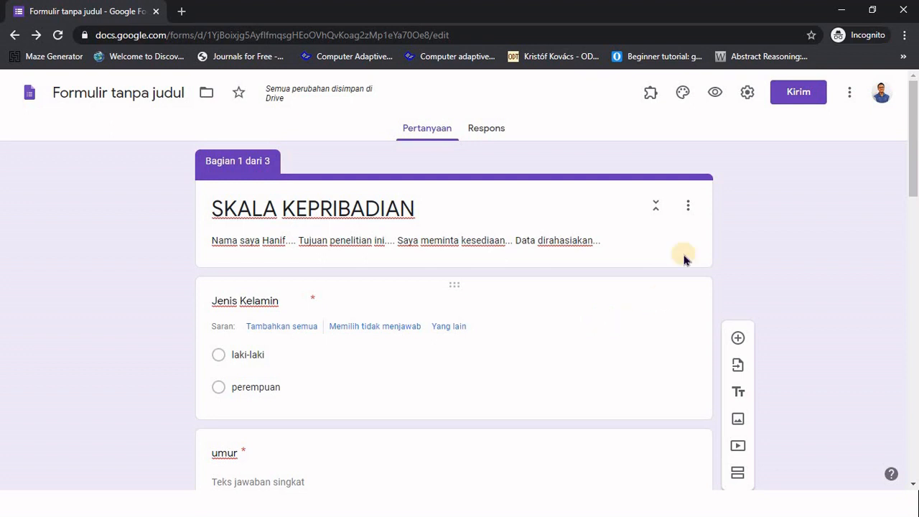
click(715, 96)
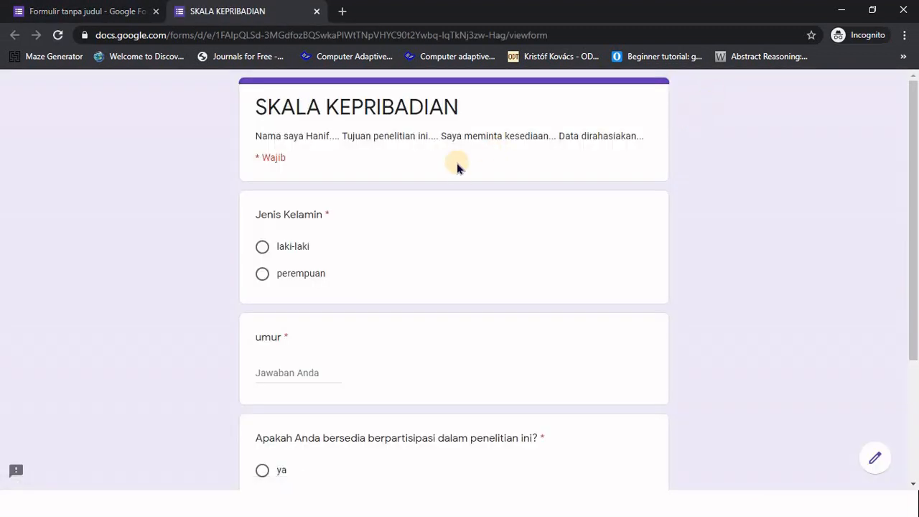
scroll(352, 204, down, 3)
scroll(352, 205, up, 3)
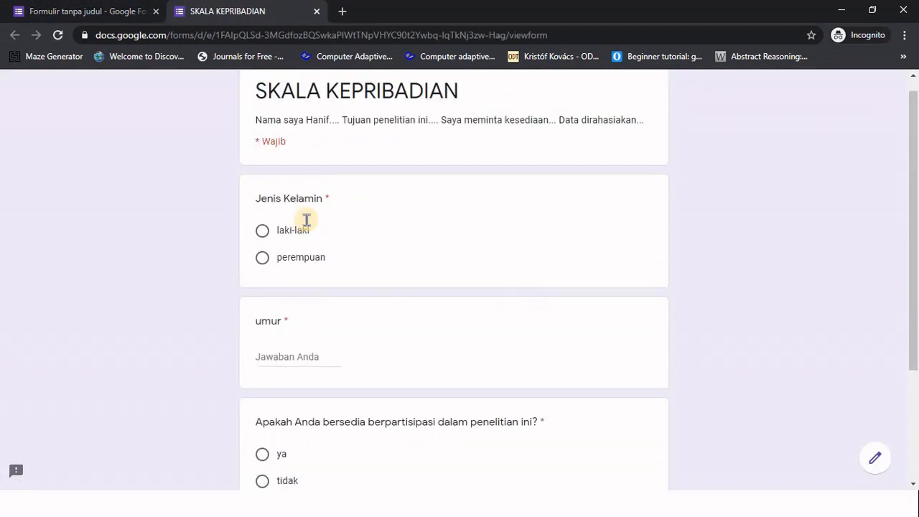
- In the preview, answer Jenis Kelamin with "laki-laki", test the umur field with the letter "r", and replace it with 27
click(264, 249)
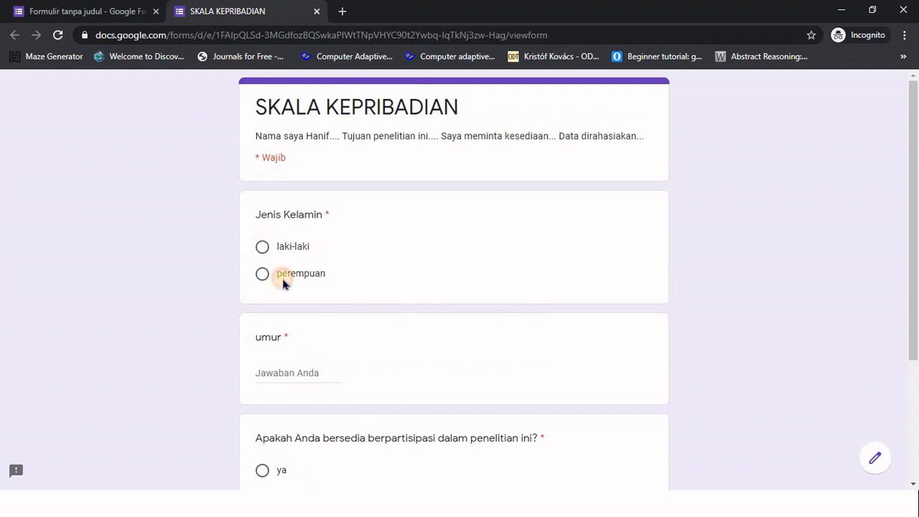
click(285, 369)
text(r)
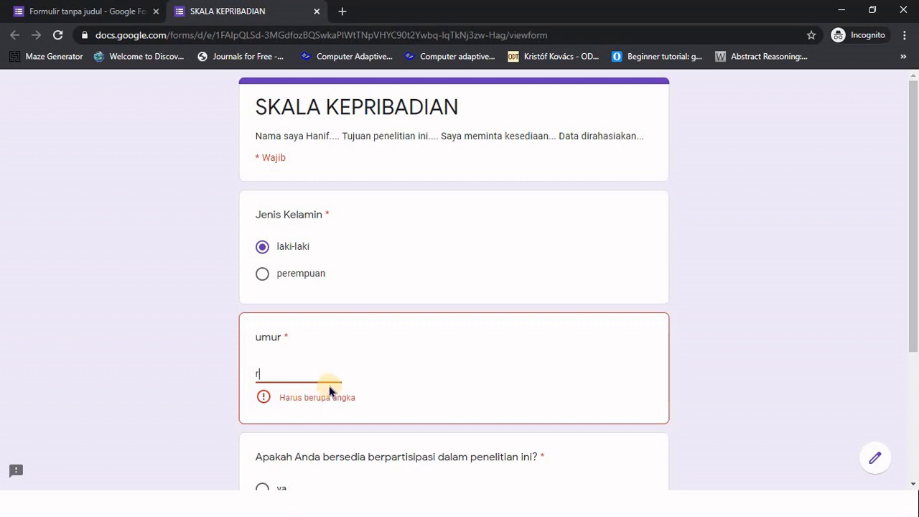
key(BackSpace)
text(27)
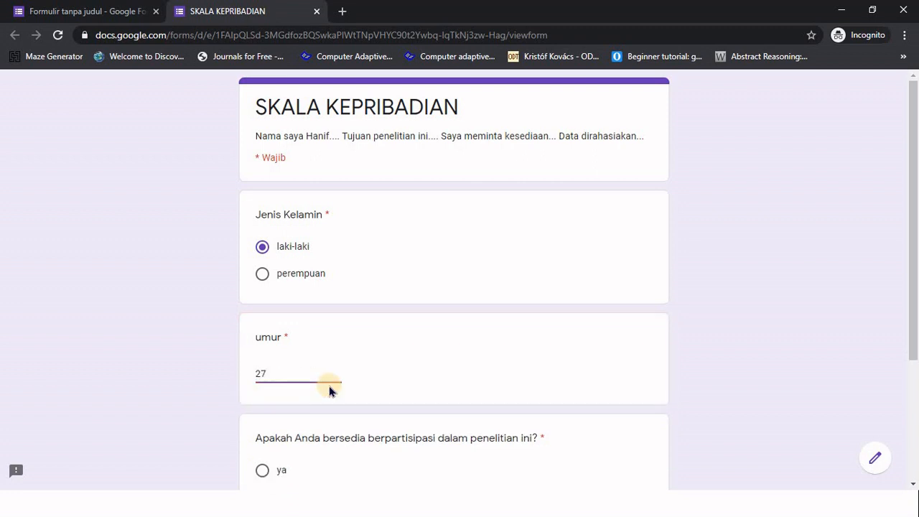
- Answer the participation consent question with "ya" and continue to the IPIP-BFM-50 page of the preview
scroll(329, 391, down, 2)
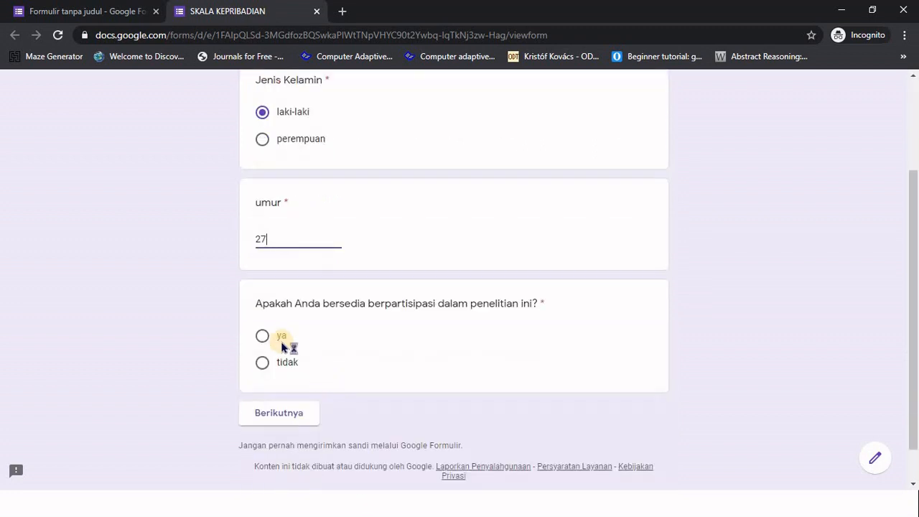
click(261, 336)
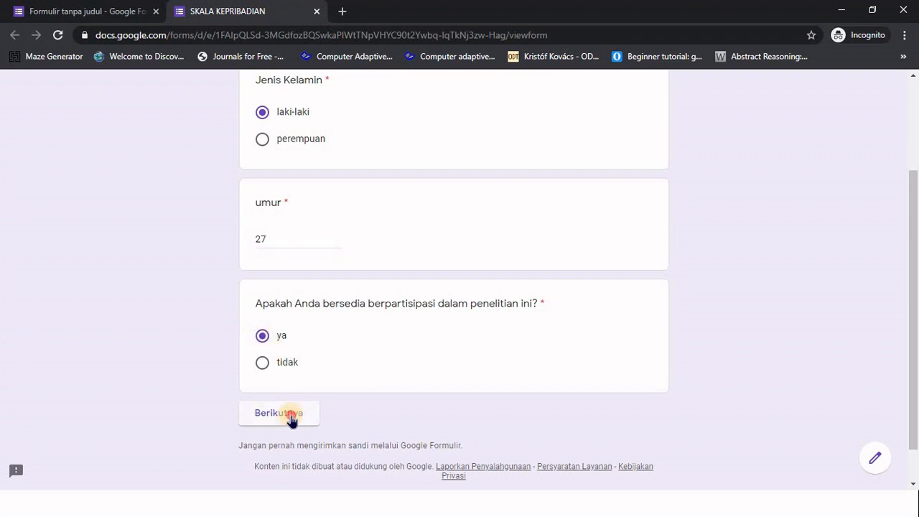
click(290, 420)
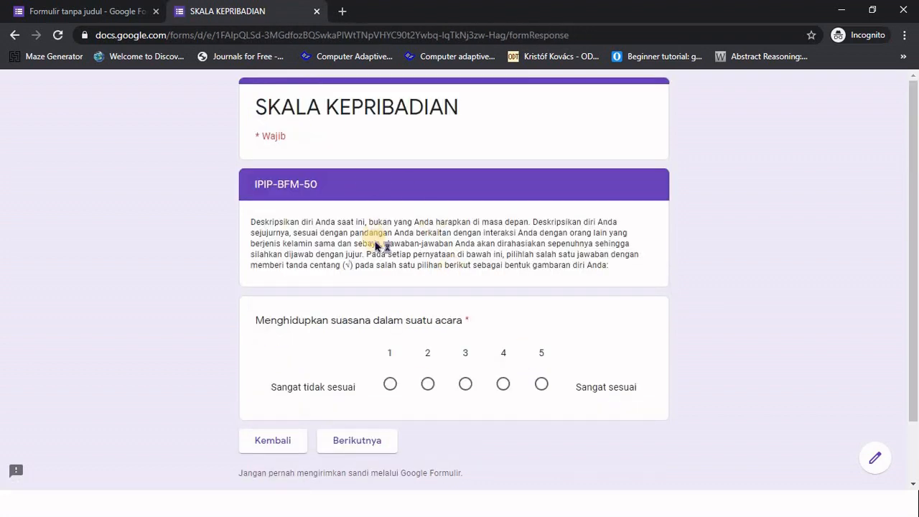
- In the preview, rate "Menghidupkan suasana dalam suatu acara" 4 and "Tertarik" 5, and submit the test response
scroll(379, 246, down, 1)
click(503, 313)
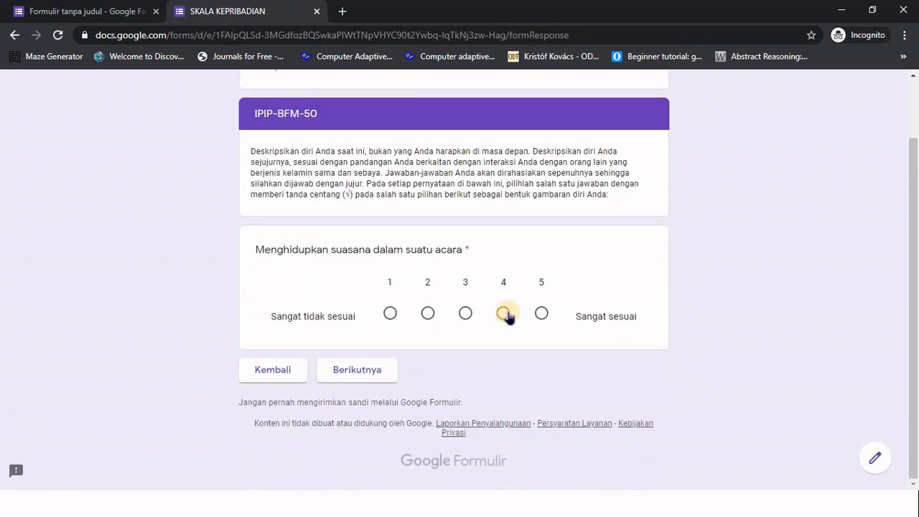
click(331, 372)
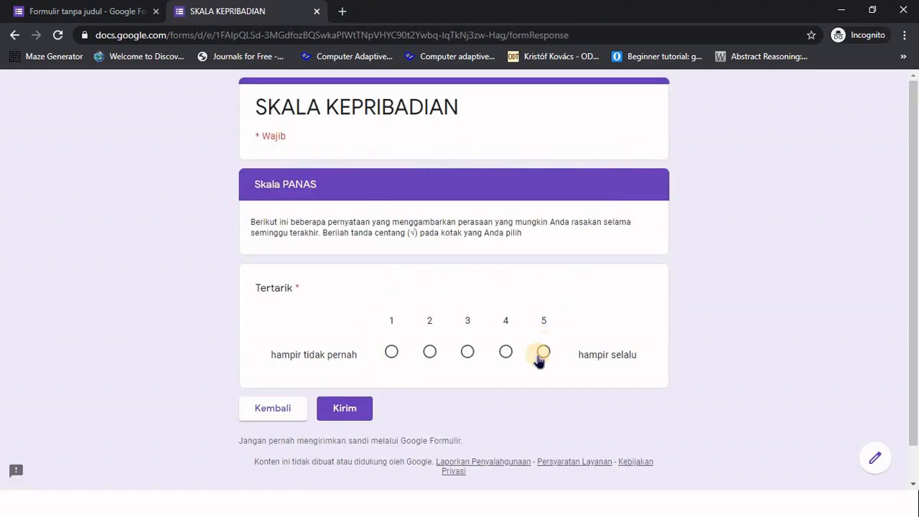
click(540, 356)
click(353, 411)
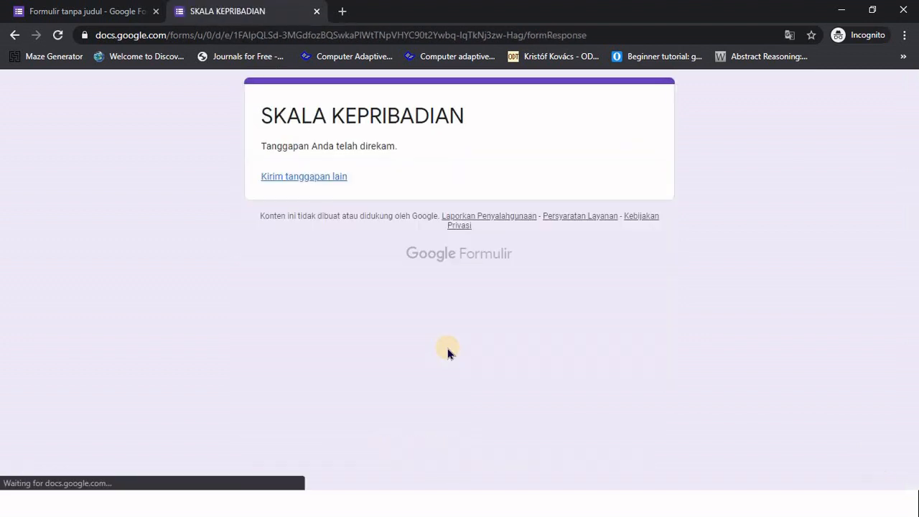
- Close the respondent preview and open the response summary of the form in the editor
click(315, 12)
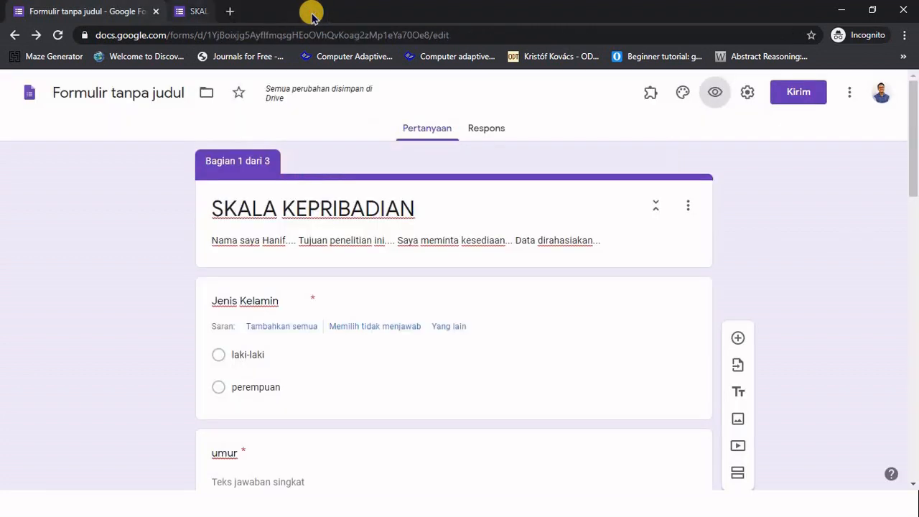
click(473, 127)
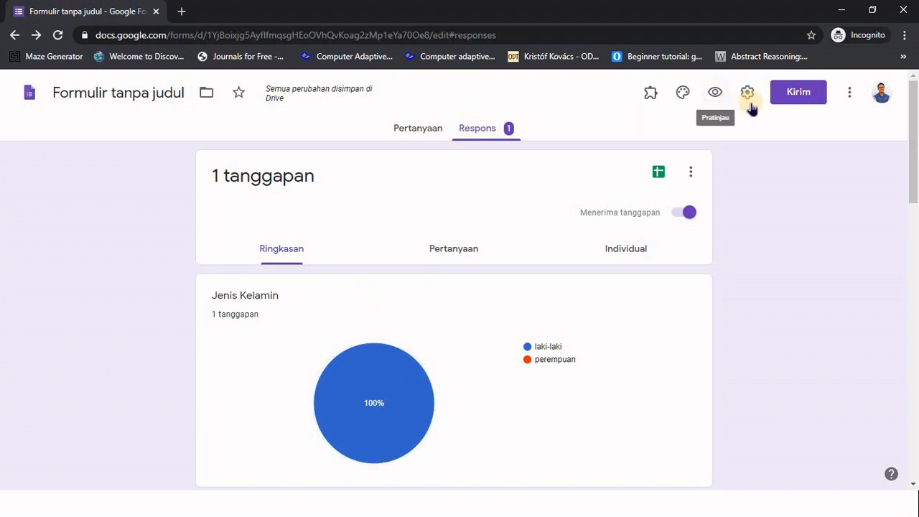
- Create a shortened share link for the form, copy it, and close the send dialog
click(809, 98)
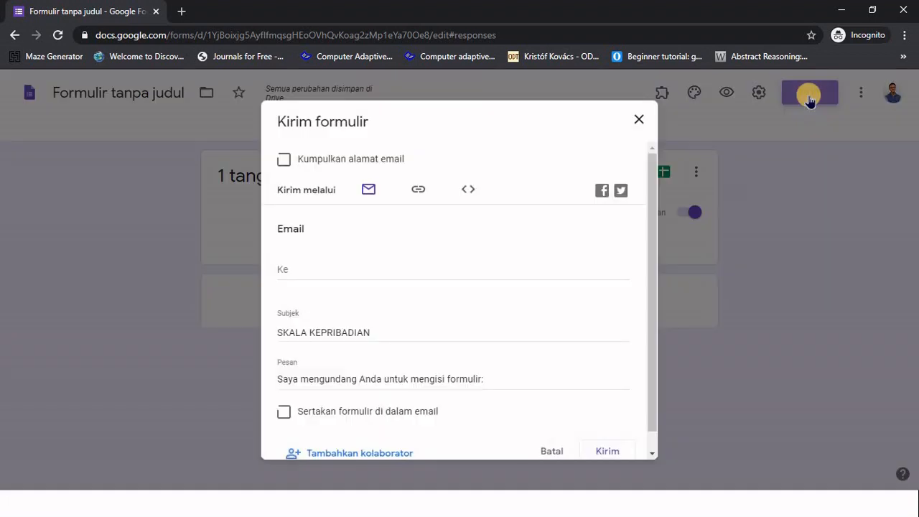
click(424, 191)
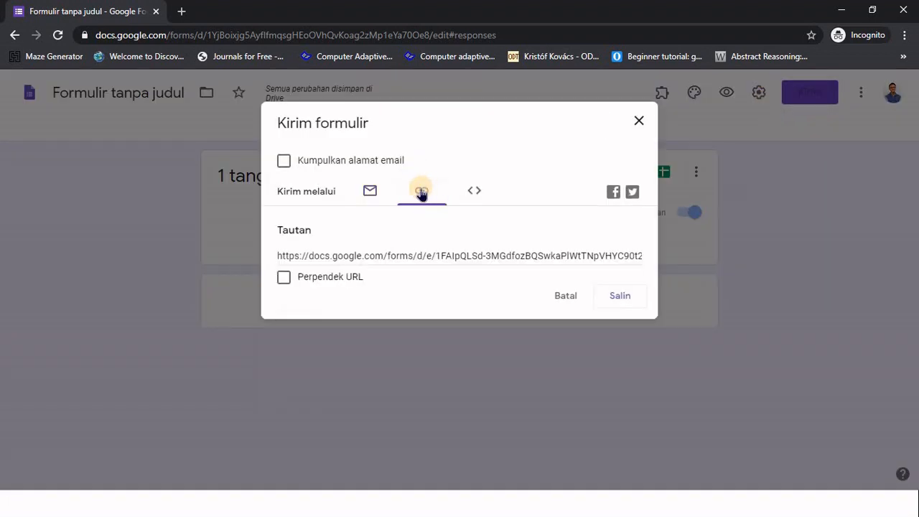
click(285, 280)
click(611, 299)
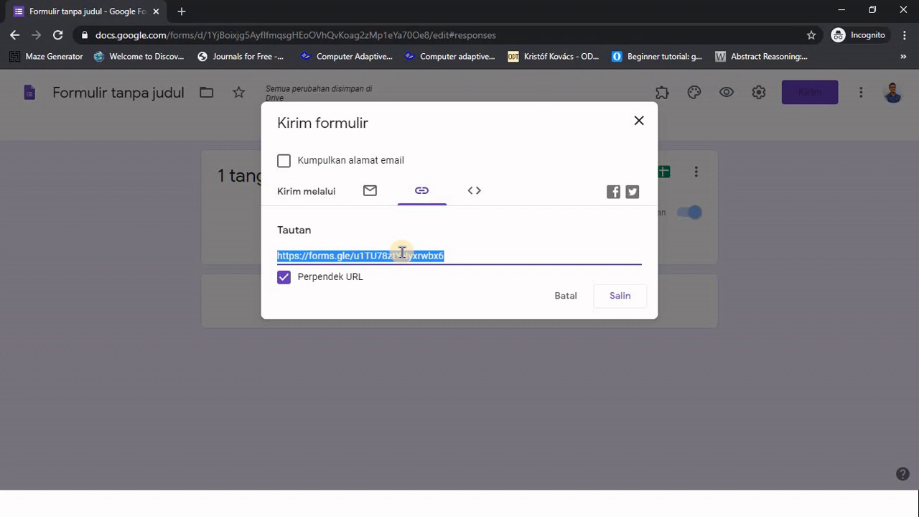
click(579, 299)
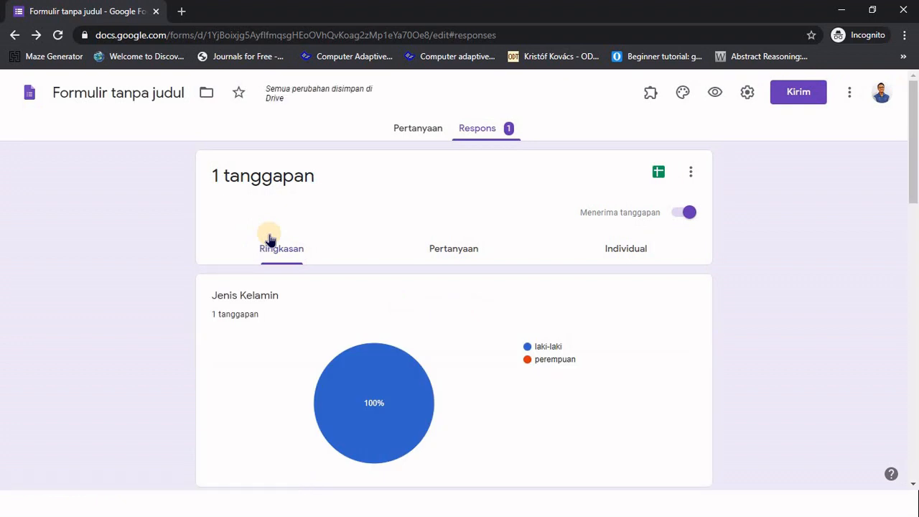
- Return to the form's questions and review all three sections from the identity questions to Skala PANAS
click(424, 130)
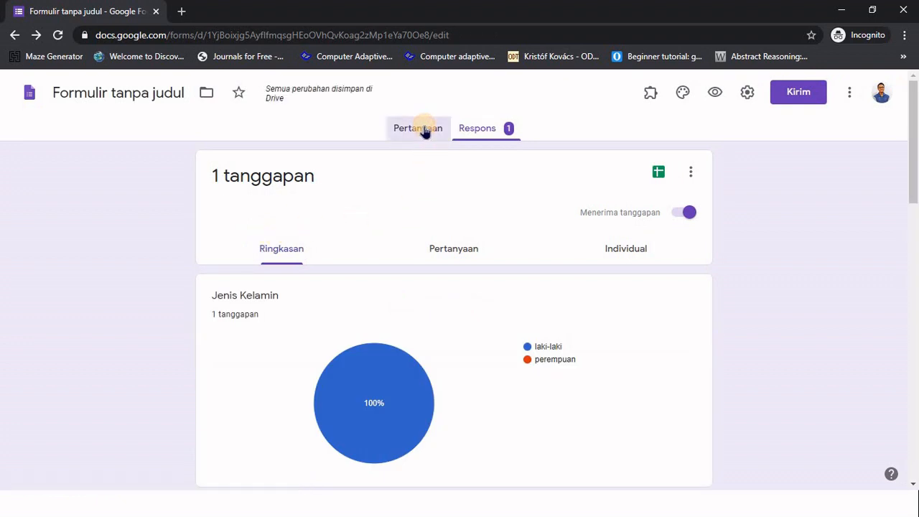
scroll(519, 269, down, 7)
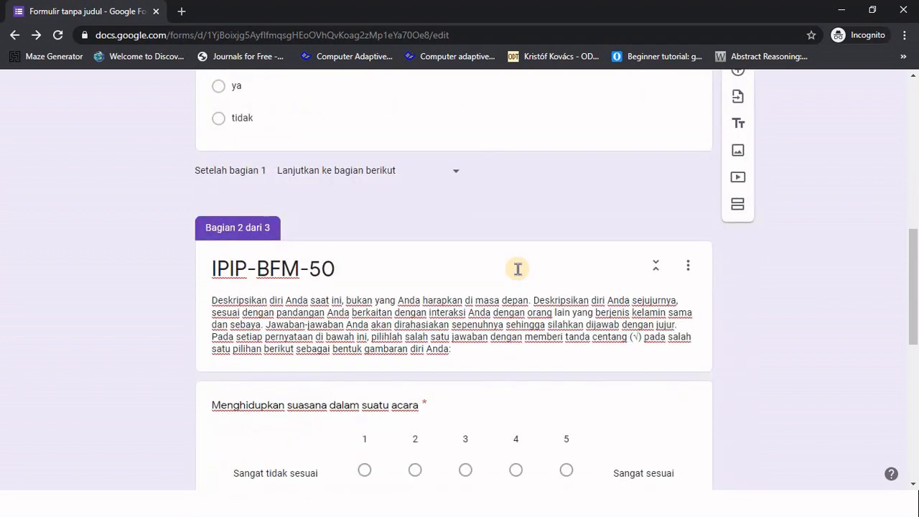
scroll(518, 268, up, 7)
scroll(519, 272, down, 4)
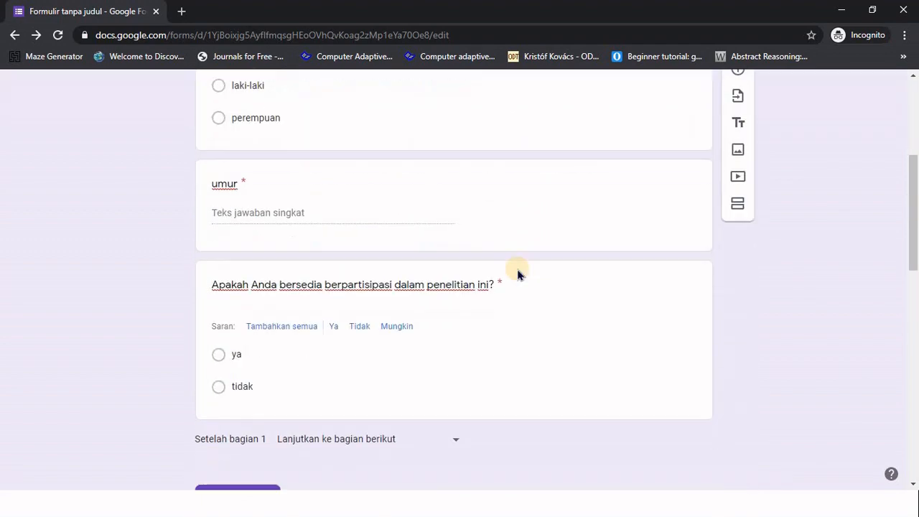
scroll(518, 272, down, 9)
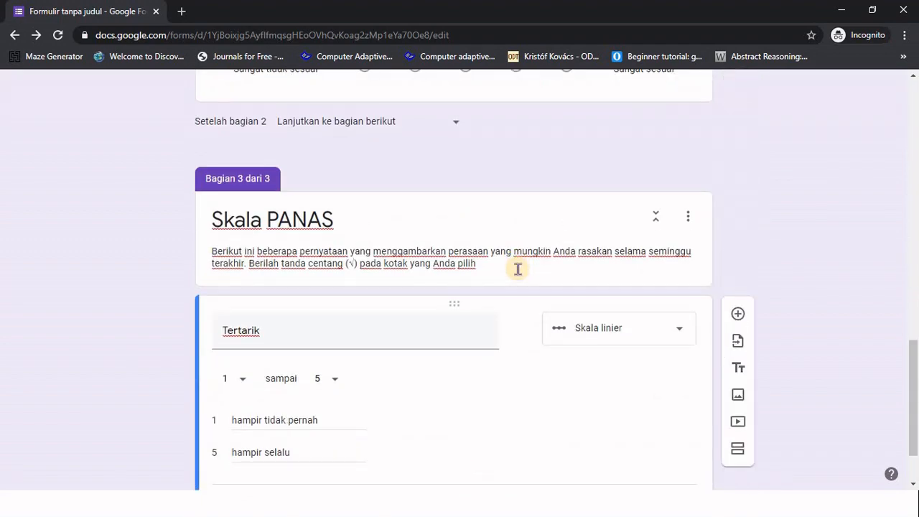